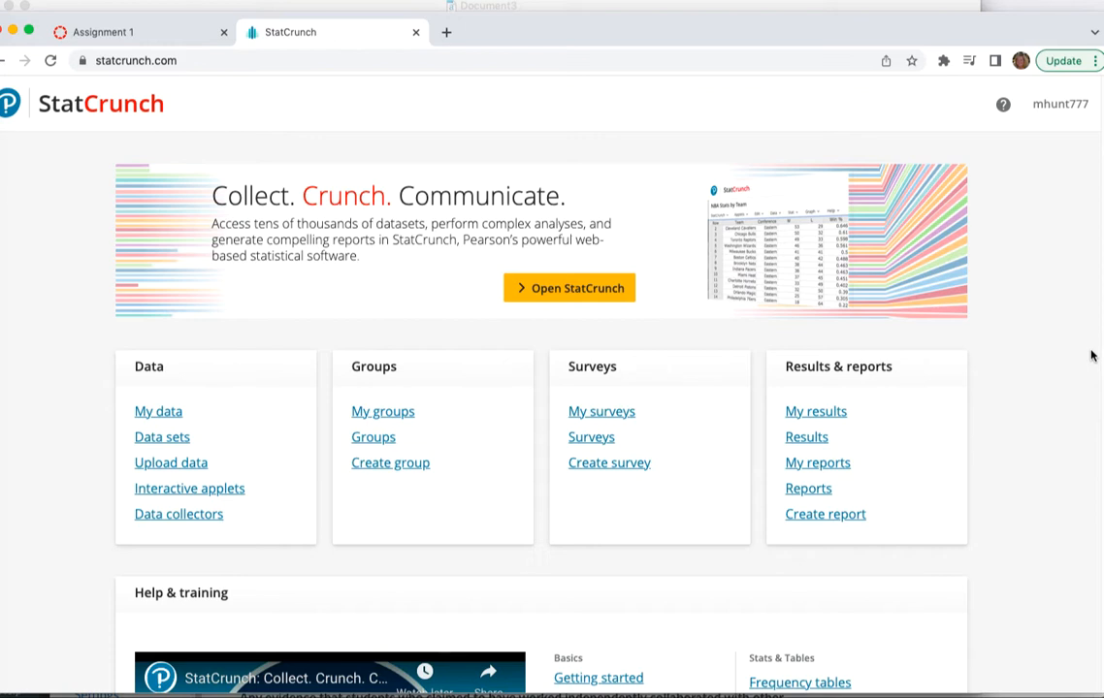
Step: Open the StatCrunch workspace and start loading a data file from this computer
{"action": "left_click", "coordinate": [562, 295]}
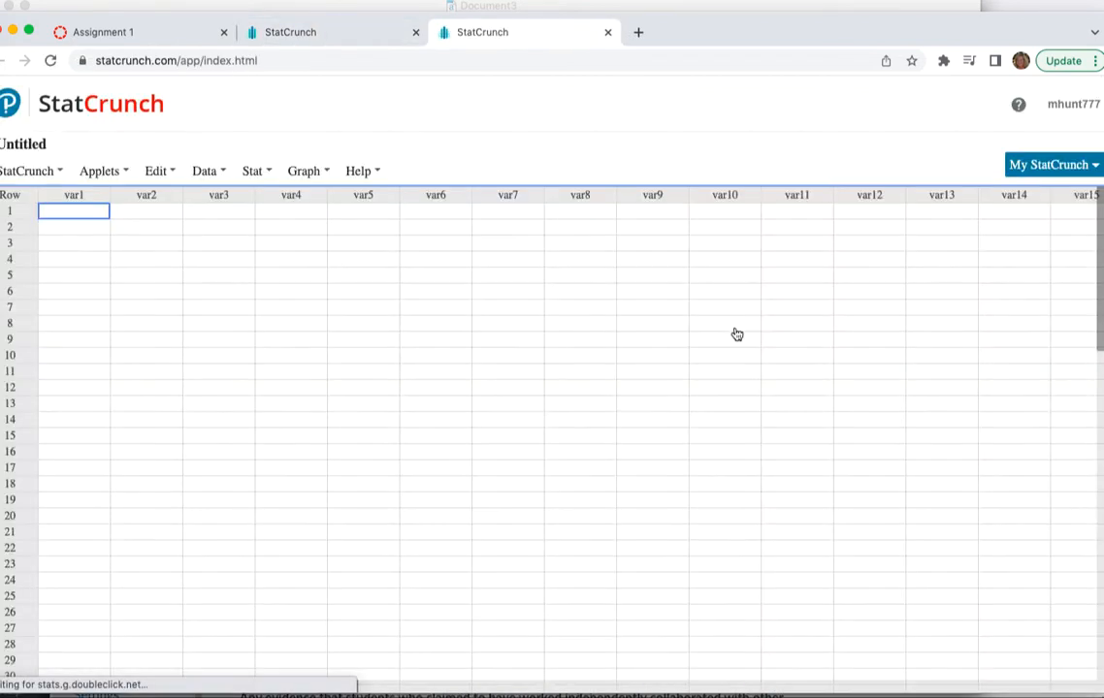
{"action": "left_click", "coordinate": [205, 173]}
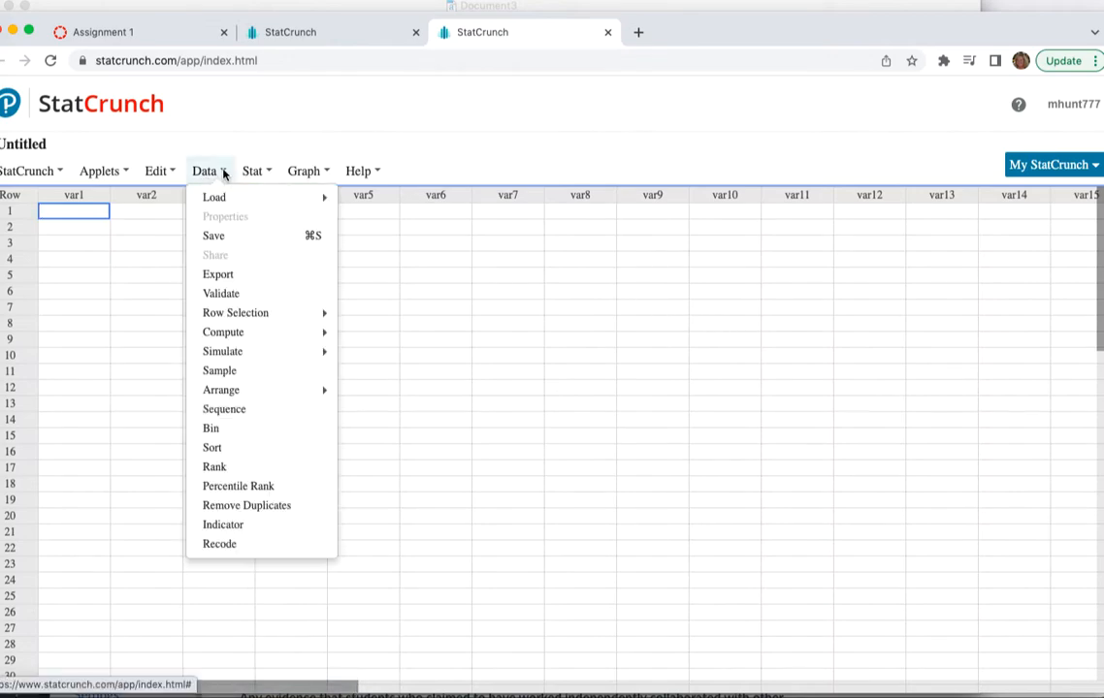
{"action": "mouse_move", "coordinate": [212, 201]}
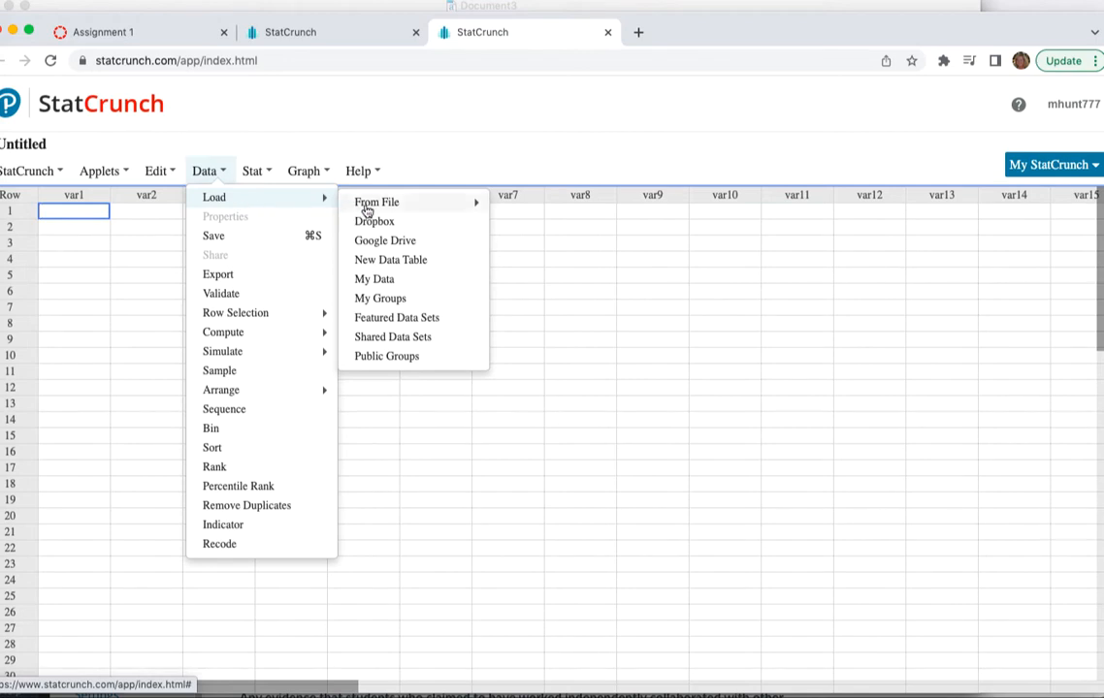
{"action": "mouse_move", "coordinate": [370, 210]}
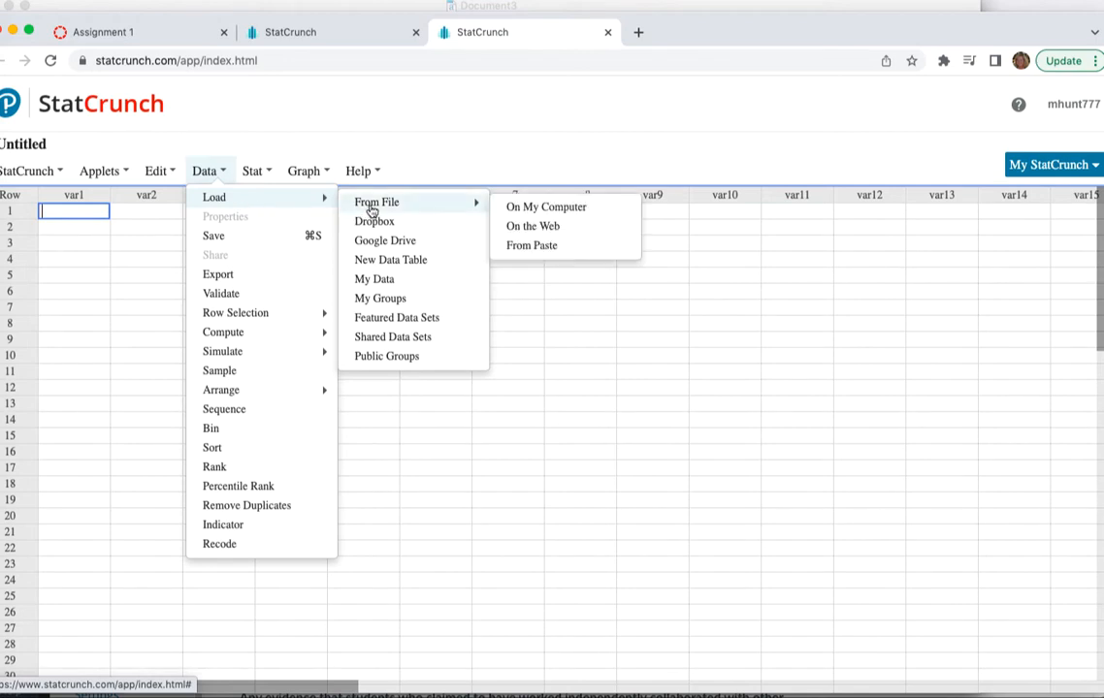
{"action": "left_click", "coordinate": [564, 209]}
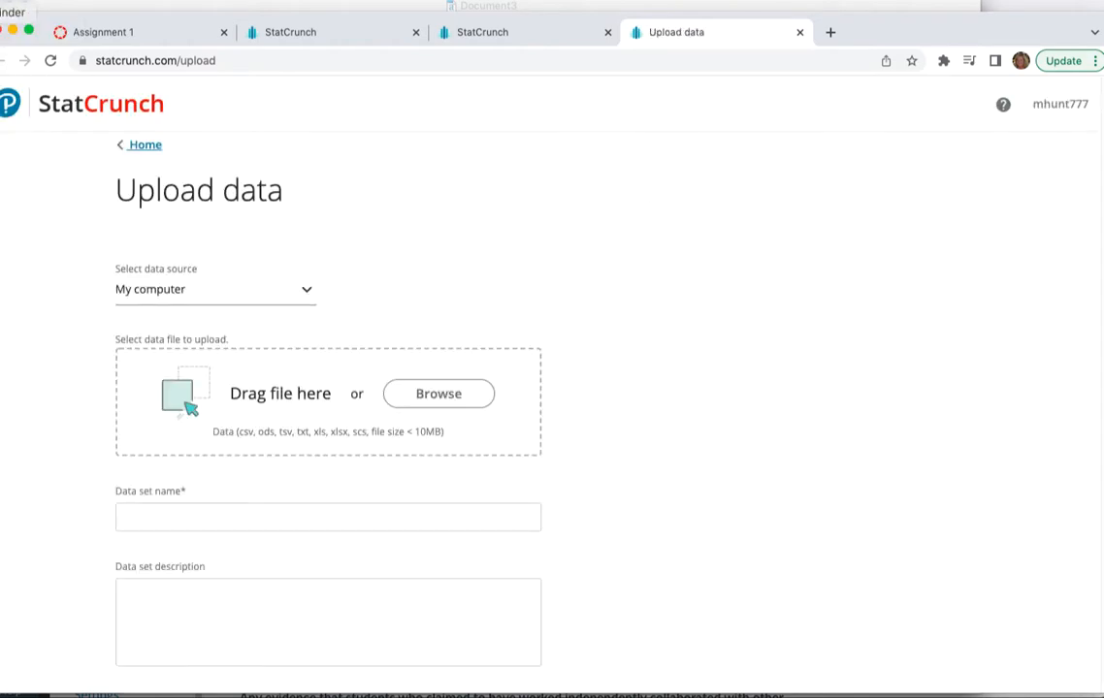
Step: Add the MassData.xlsx file from Finder to the upload form and upload it with the first line as column names
{"action": "left_click", "coordinate": [0, 14]}
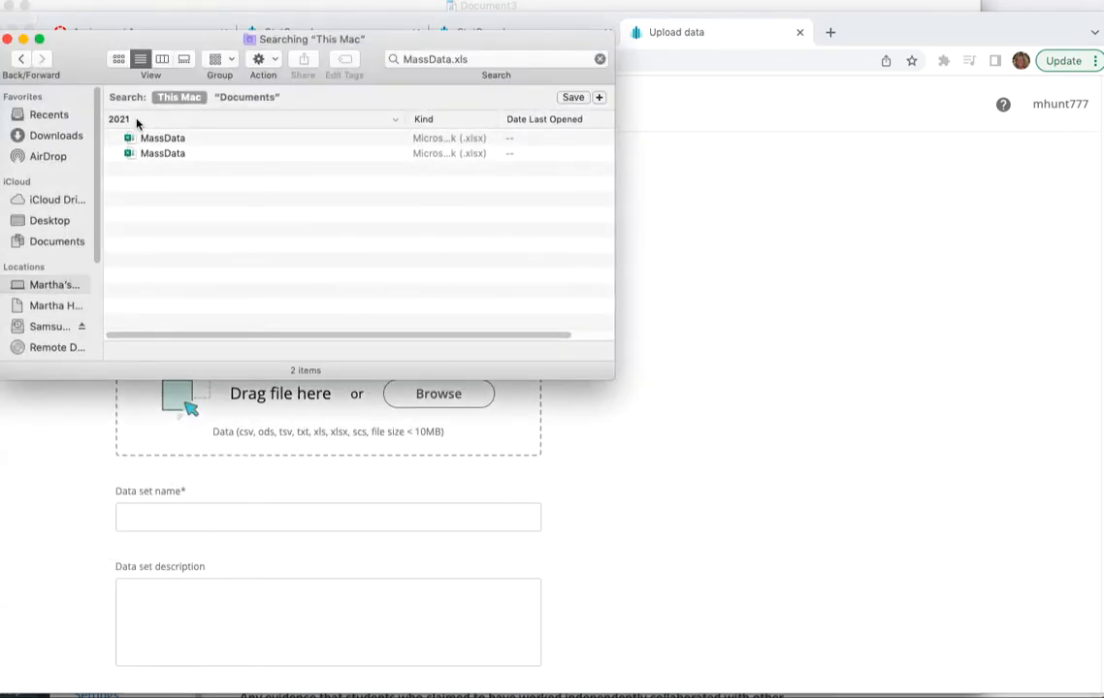
{"action": "left_click_drag", "start_coordinate": [148, 141], "coordinate": [262, 405]}
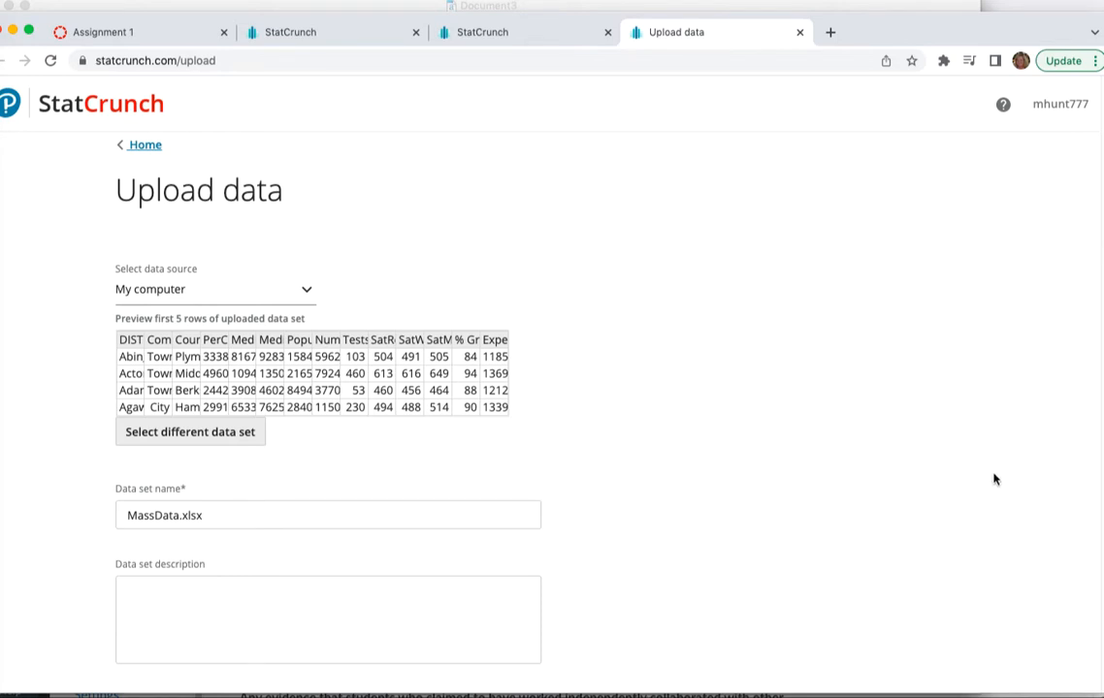
{"action": "scroll", "coordinate": [993, 479], "scroll_direction": "down", "scroll_amount": 5}
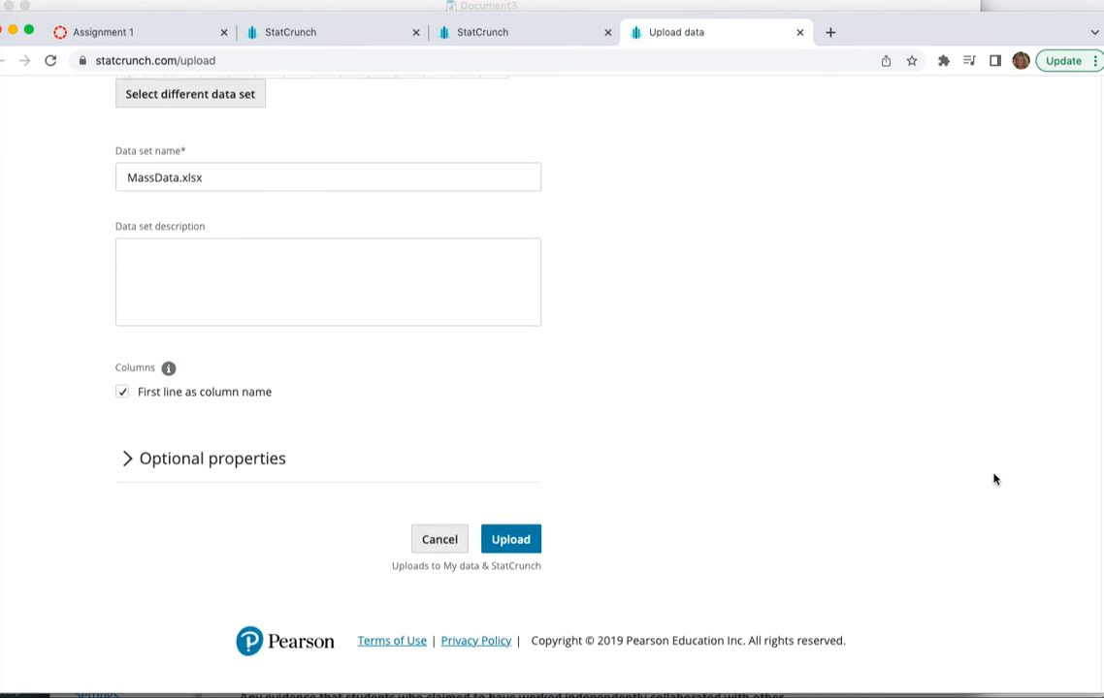
{"action": "left_click", "coordinate": [515, 543]}
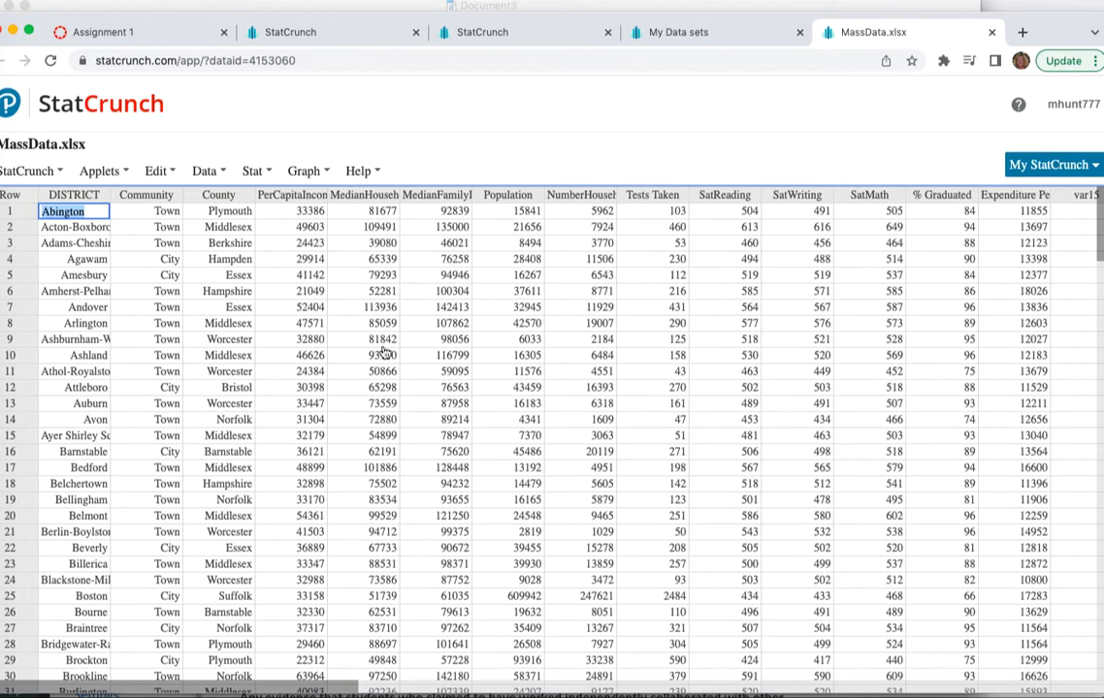
Step: Start a boxplot of the MassData set using the SatReading, SatWriting and SatMath columns
{"action": "left_click", "coordinate": [360, 170]}
{"action": "left_click", "coordinate": [324, 172]}
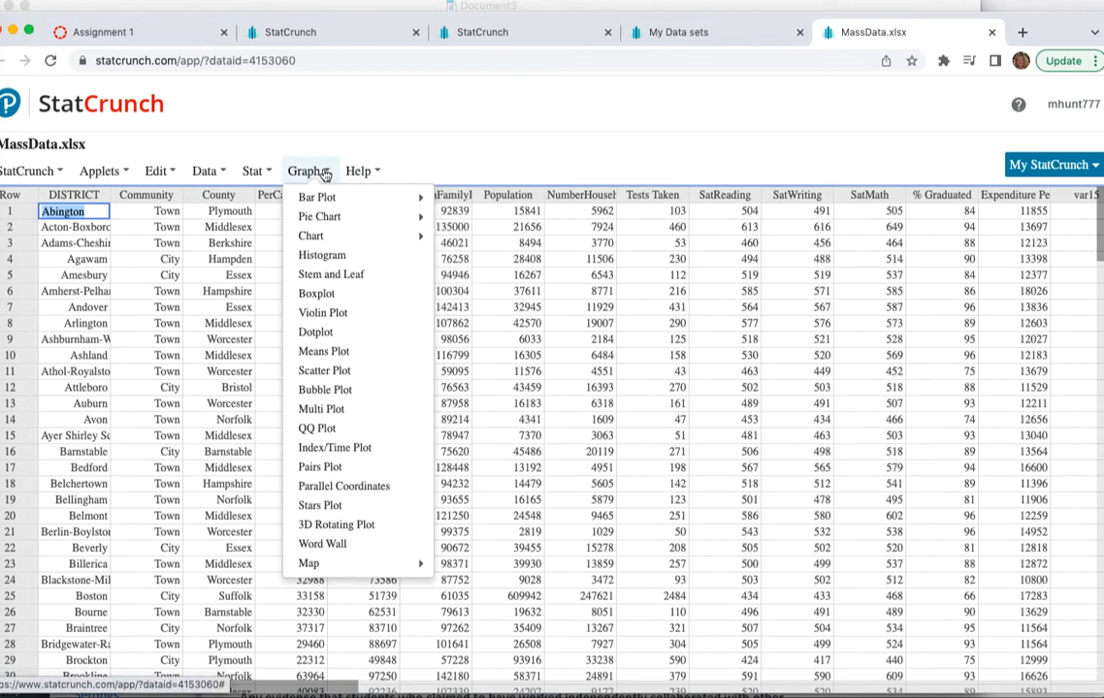
{"action": "left_click", "coordinate": [318, 294]}
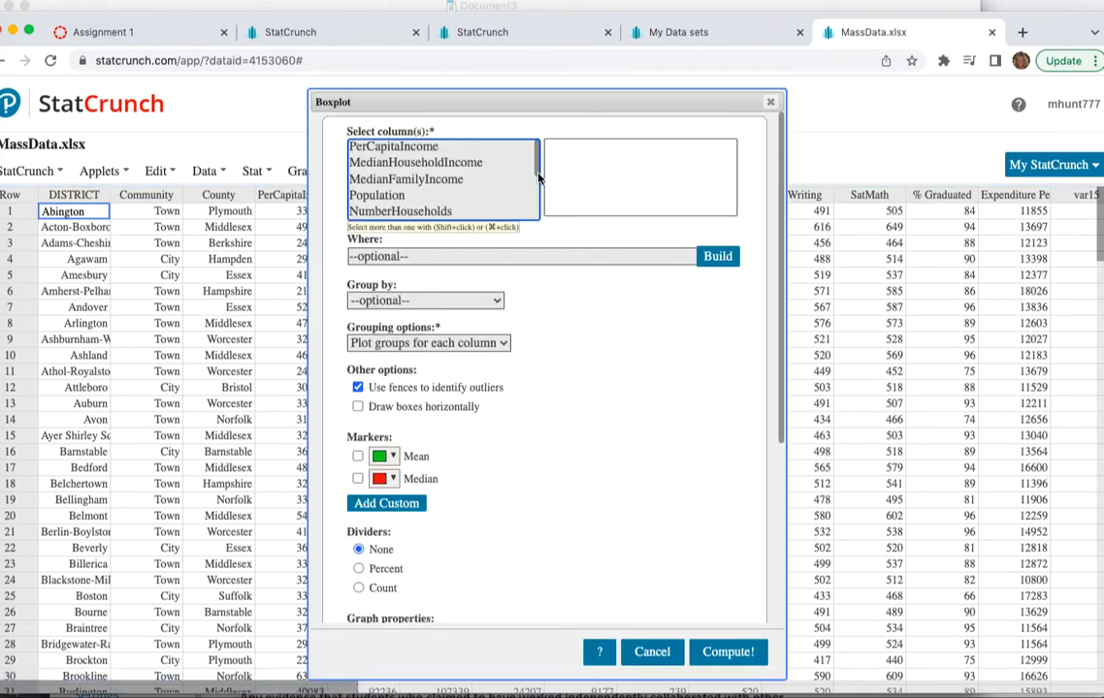
{"action": "left_click_drag", "start_coordinate": [538, 168], "coordinate": [538, 205]}
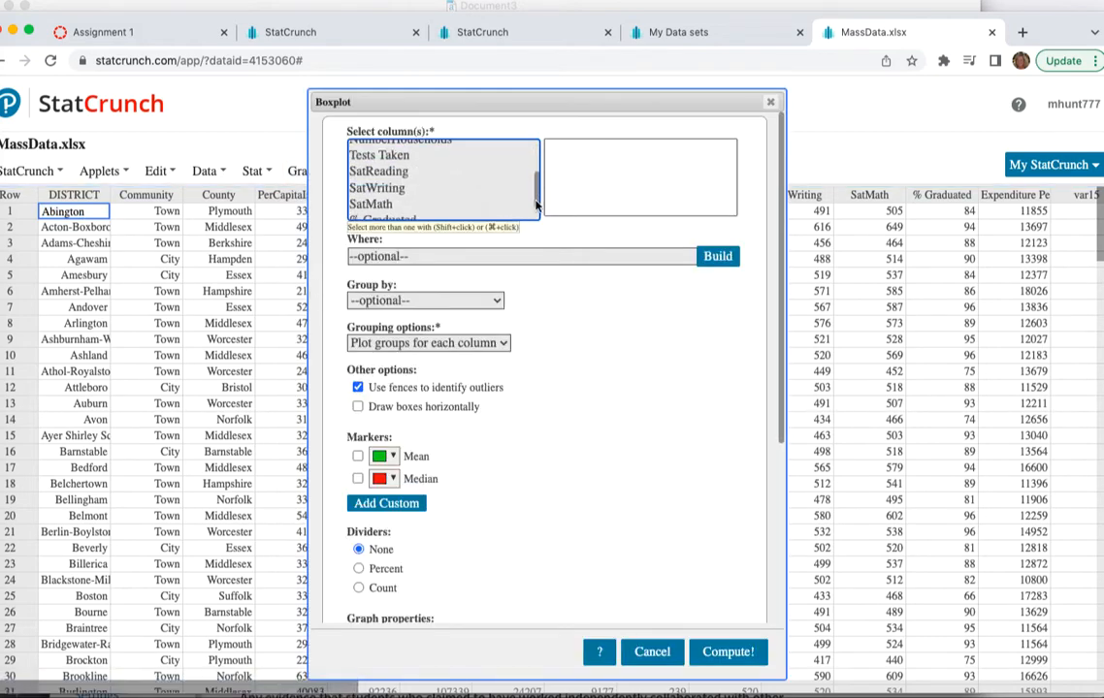
{"action": "left_click", "coordinate": [380, 172]}
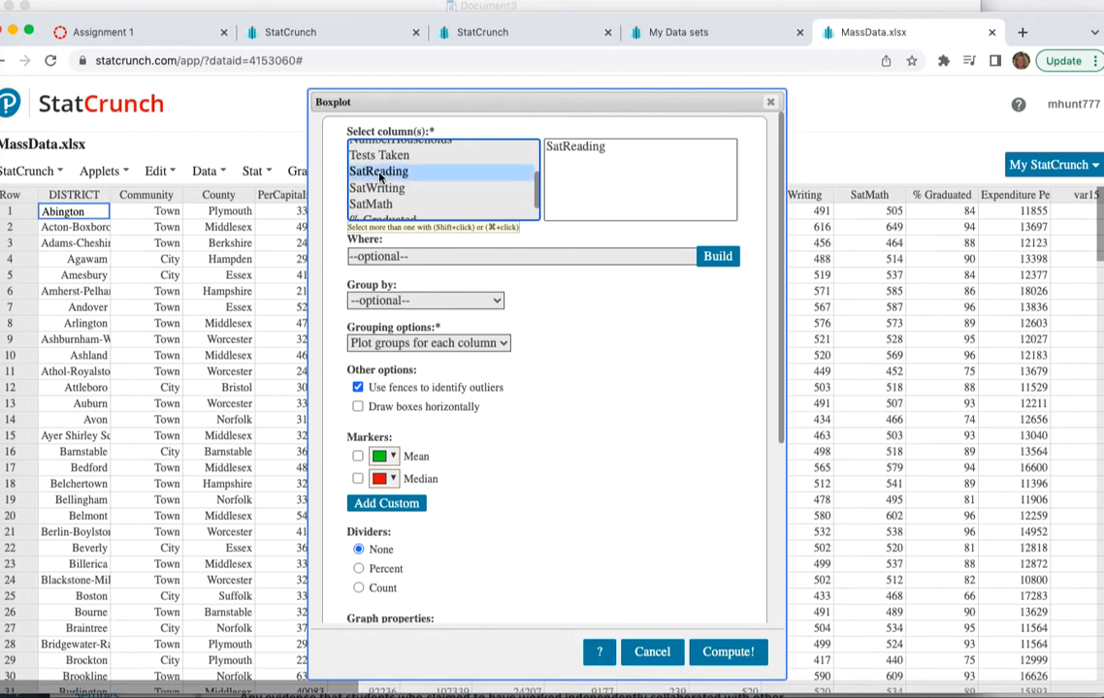
{"action": "left_click", "coordinate": [378, 188], "text": "shift"}
{"action": "left_click", "coordinate": [377, 205], "text": "shift"}
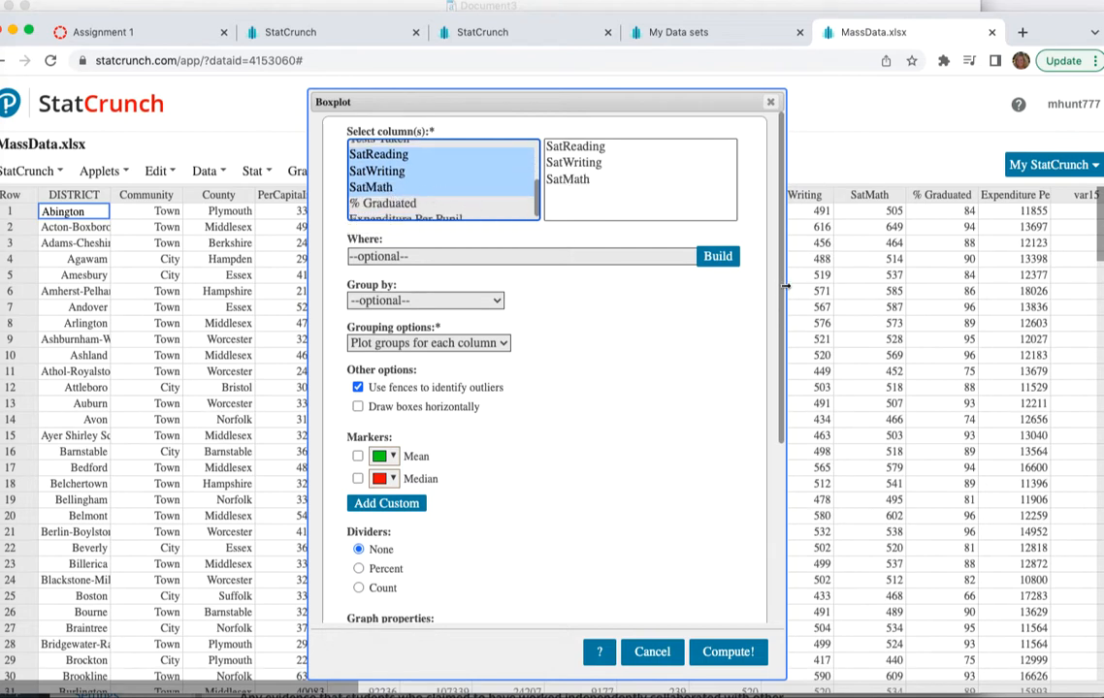
Step: Turn on the Mean and Median markers for the boxplot and compute the graph
{"action": "left_click_drag", "start_coordinate": [781, 309], "coordinate": [772, 478]}
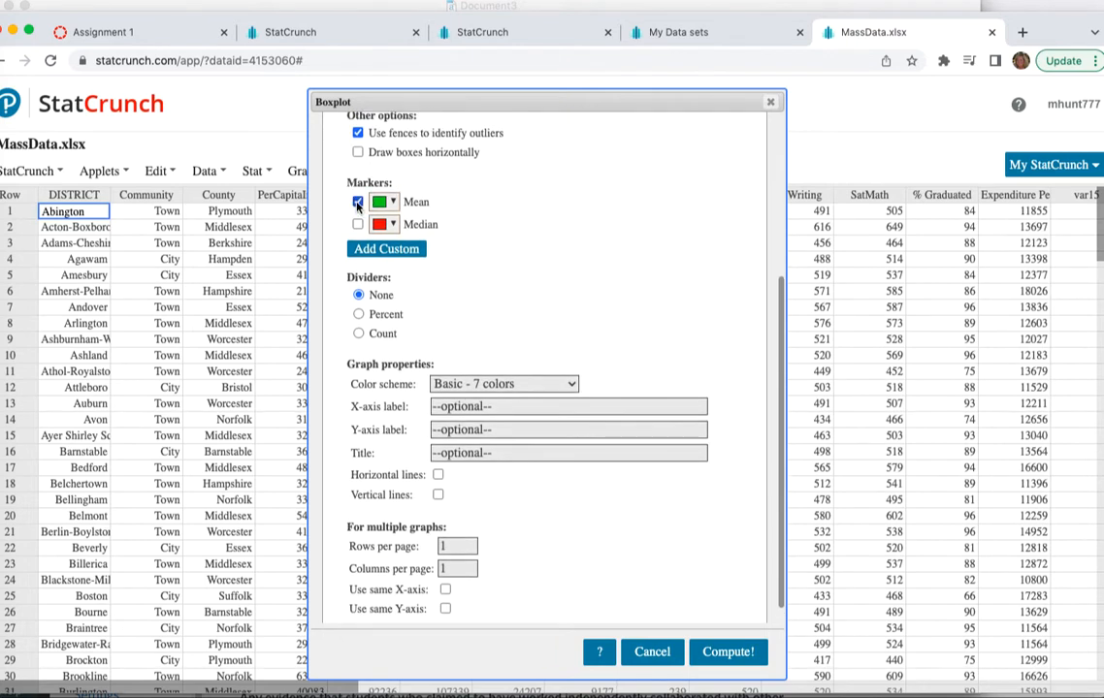
{"action": "left_click", "coordinate": [358, 225]}
{"action": "scroll", "coordinate": [780, 485], "scroll_direction": "down", "scroll_amount": 1}
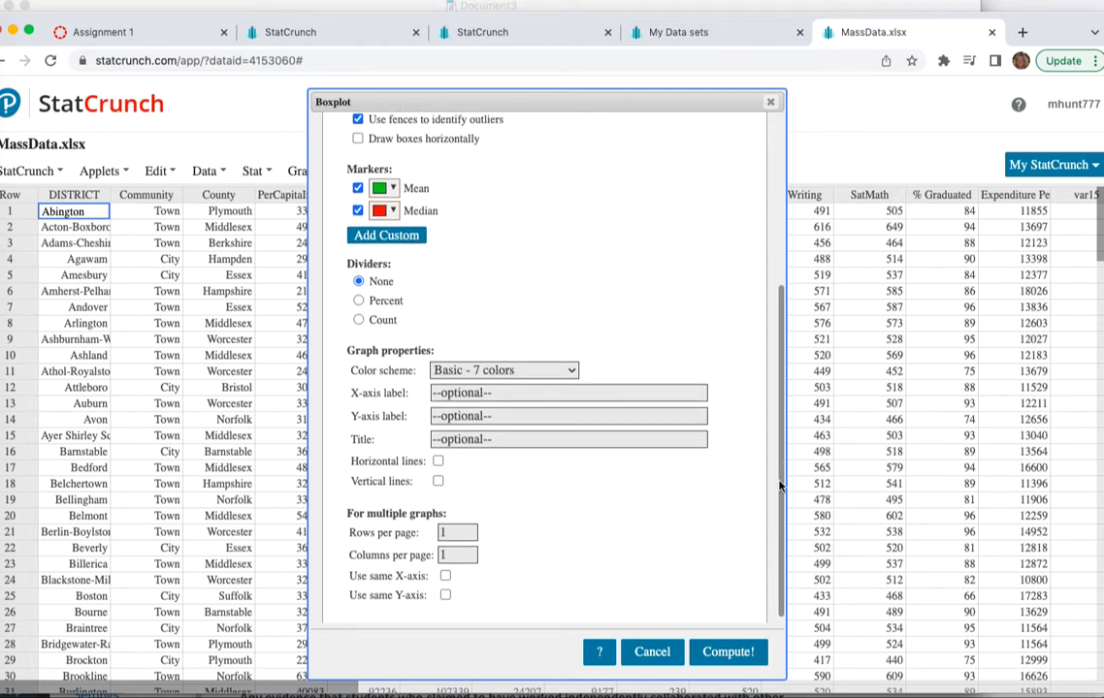
{"action": "left_click_drag", "start_coordinate": [780, 485], "coordinate": [778, 520]}
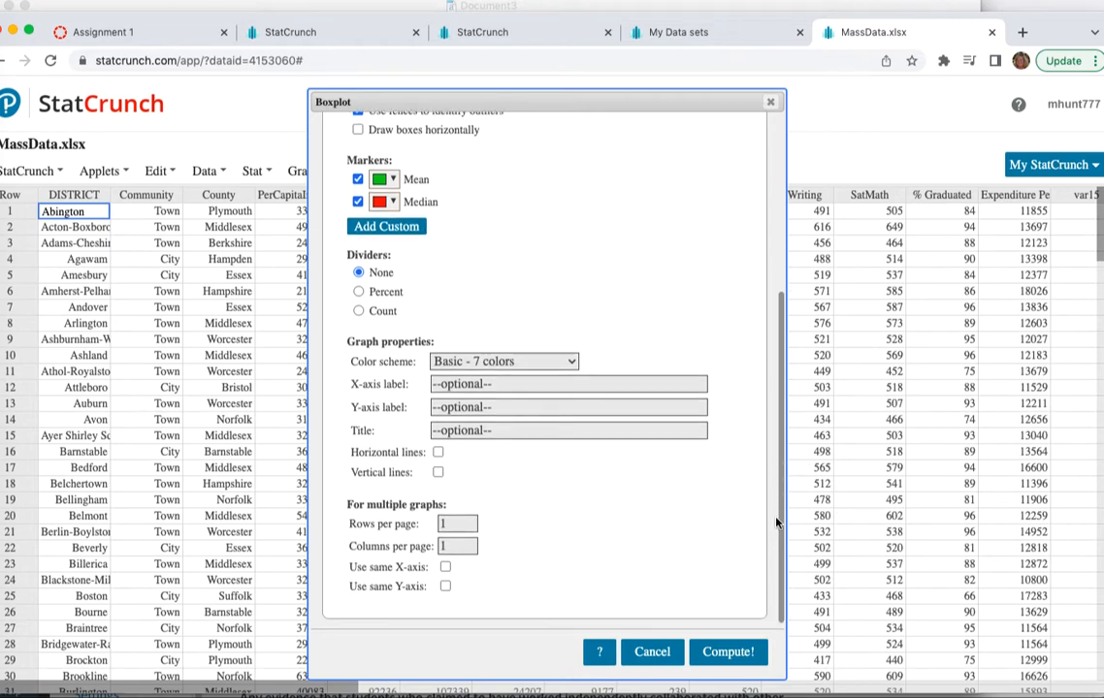
{"action": "left_click", "coordinate": [729, 654]}
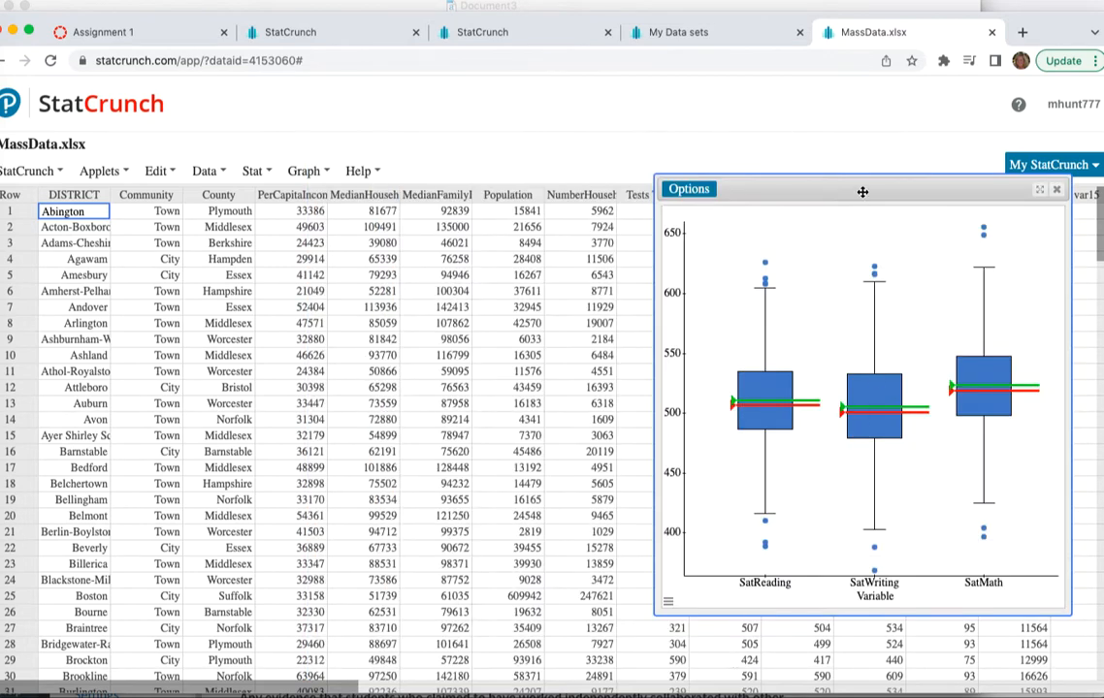
Step: Move the boxplot window to the middle of the data table and capture a screenshot of the graph area
{"action": "left_click_drag", "start_coordinate": [862, 192], "coordinate": [556, 137]}
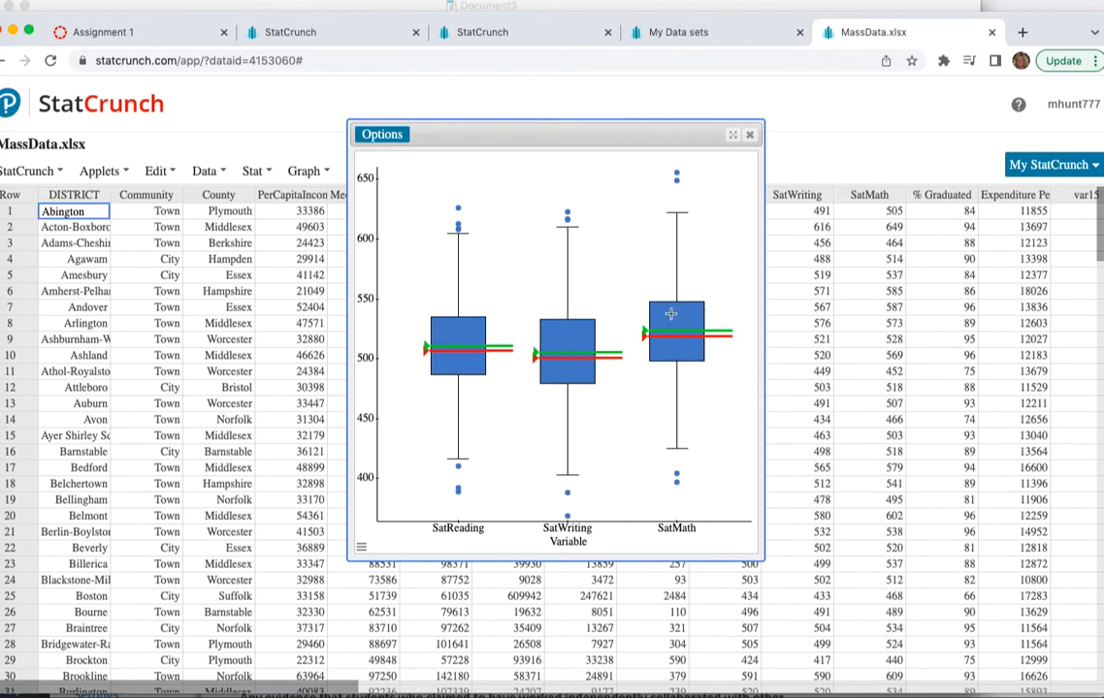
{"action": "mouse_move", "coordinate": [670, 314]}
{"action": "mouse_move", "coordinate": [676, 212]}
{"action": "left_click_drag", "start_coordinate": [352, 147], "coordinate": [766, 558]}
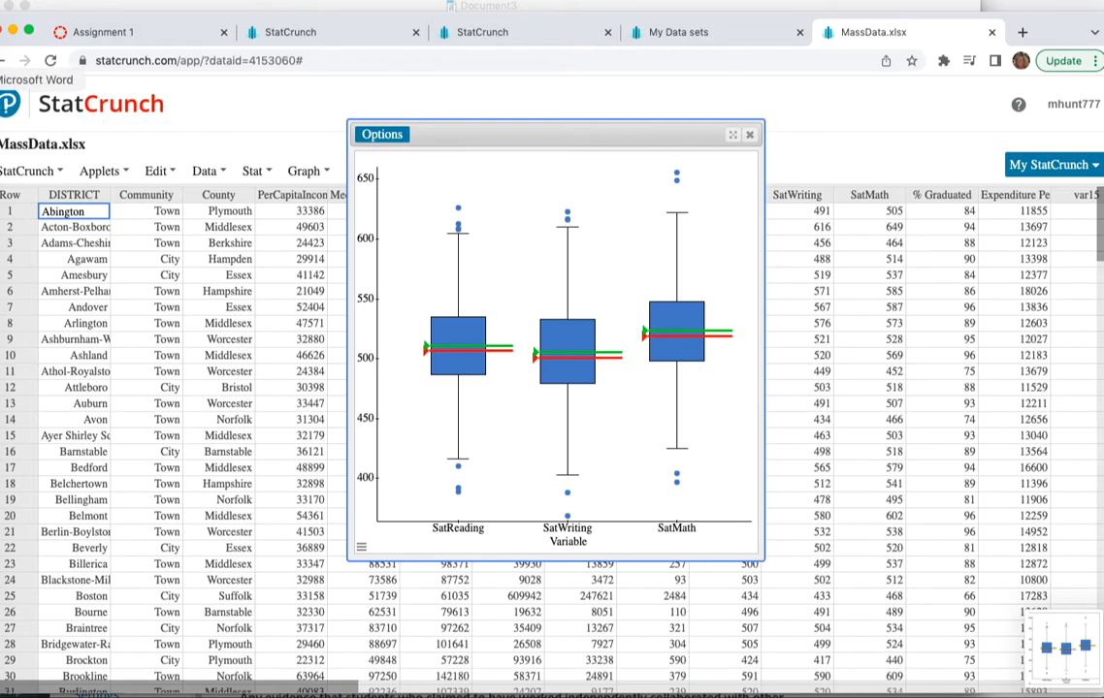
Step: Switch to Microsoft Word and insert the boxplot screenshot from the Desktop into the blank document as a picture
{"action": "left_click", "coordinate": [3, 79]}
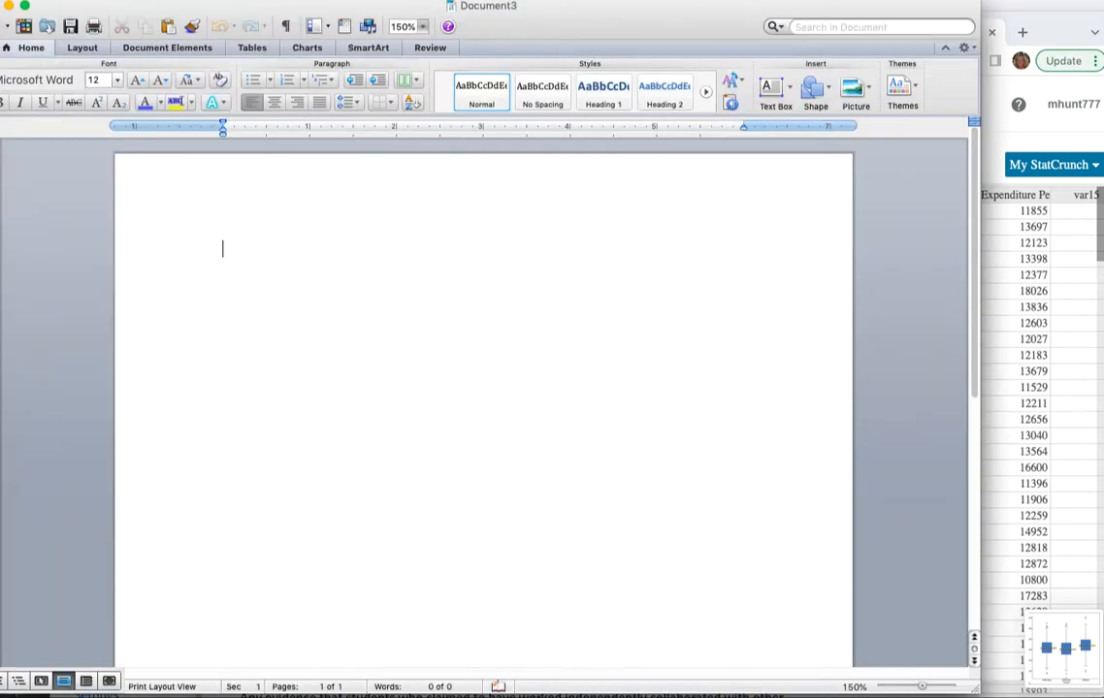
{"action": "left_click", "coordinate": [869, 90]}
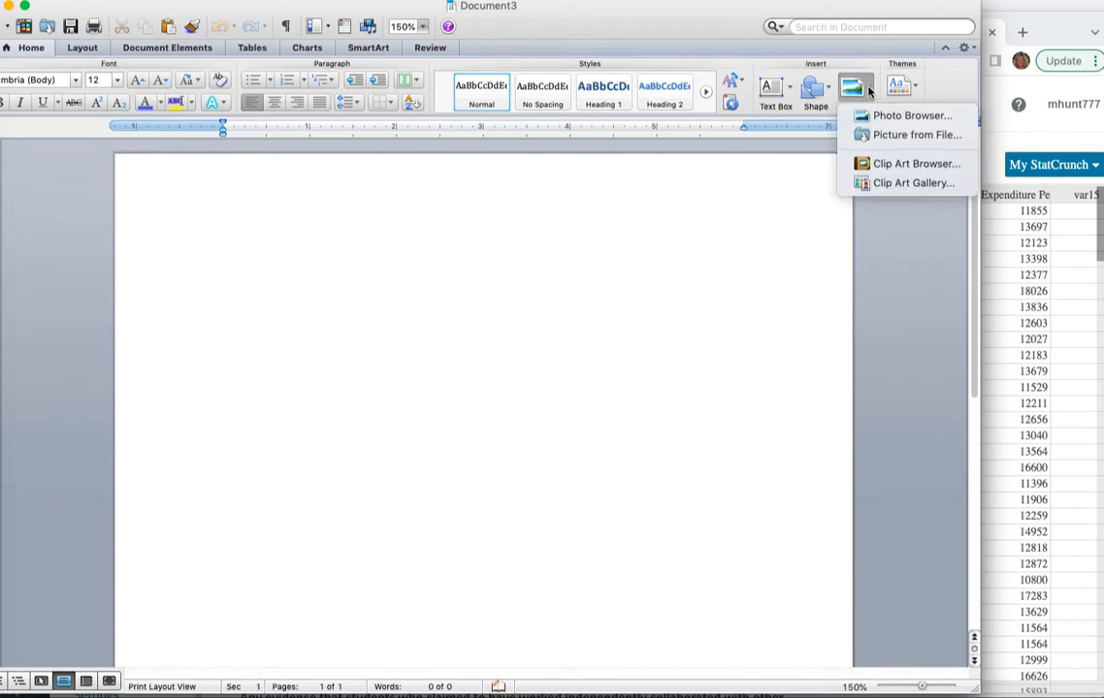
{"action": "left_click", "coordinate": [874, 138]}
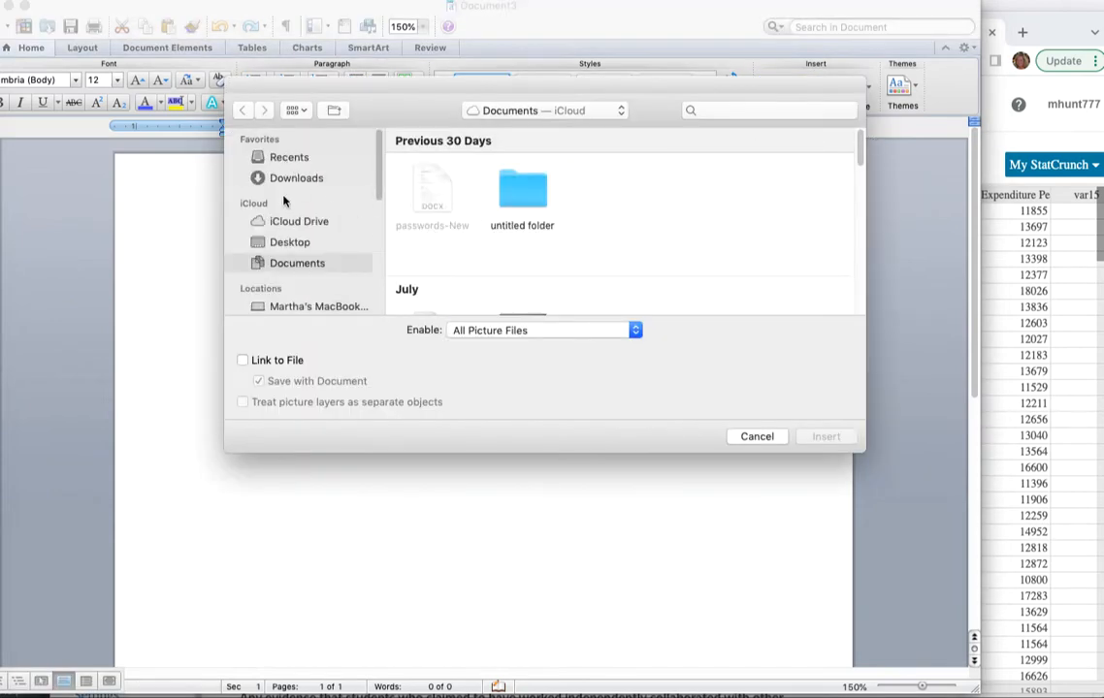
{"action": "left_click", "coordinate": [290, 242]}
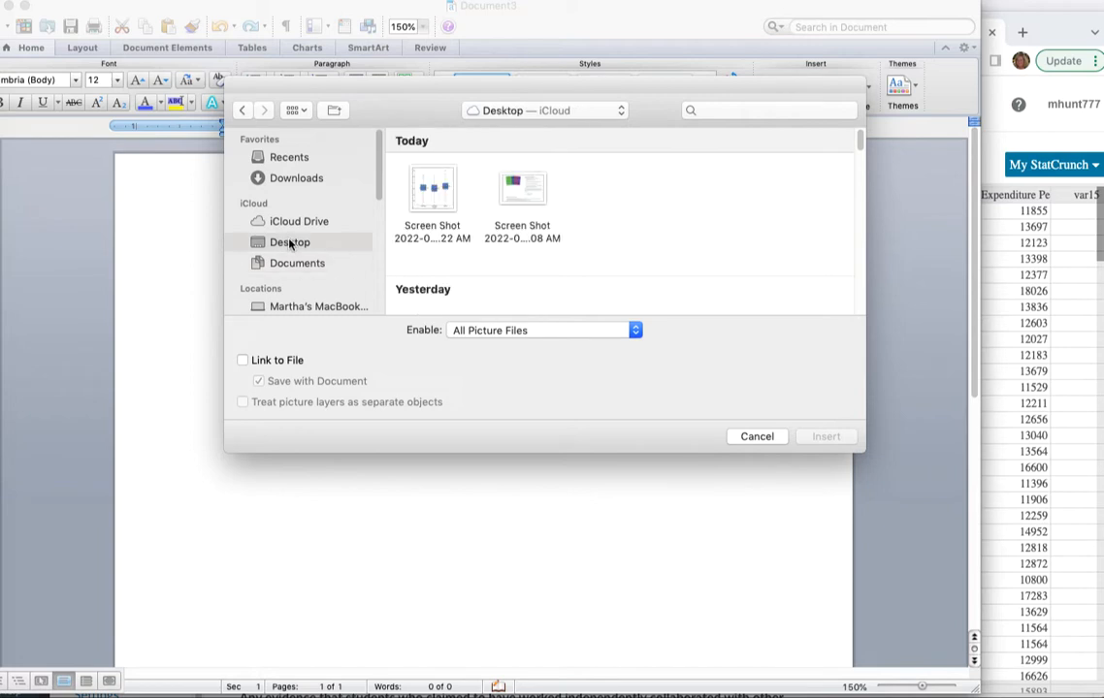
{"action": "left_click", "coordinate": [434, 190]}
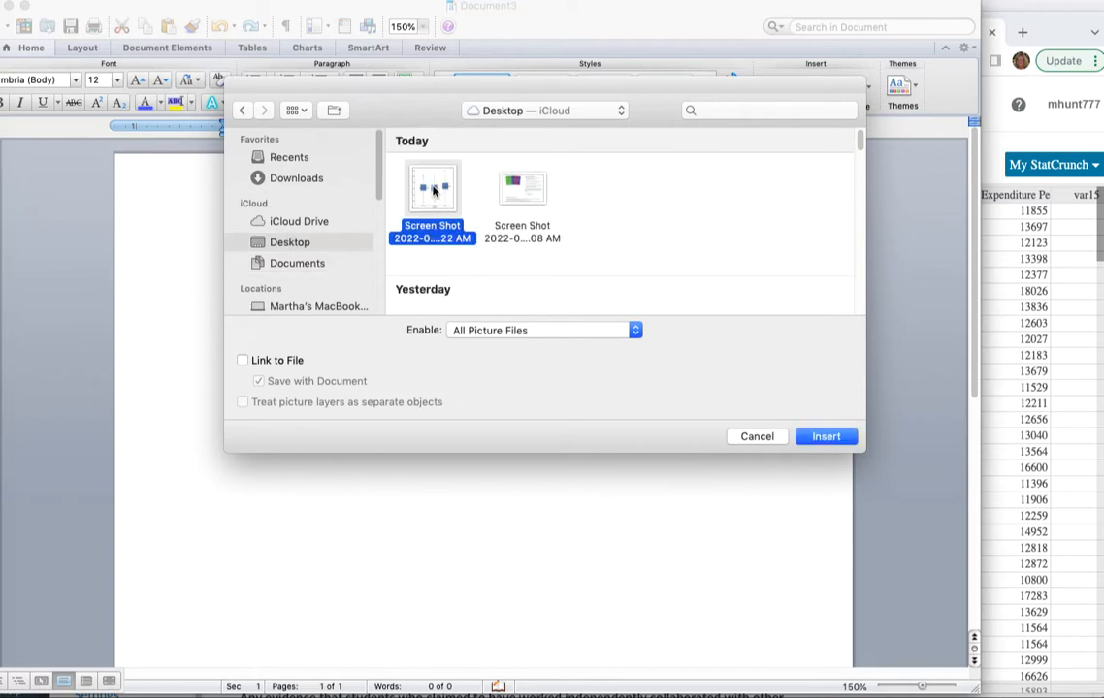
{"action": "left_click", "coordinate": [826, 441]}
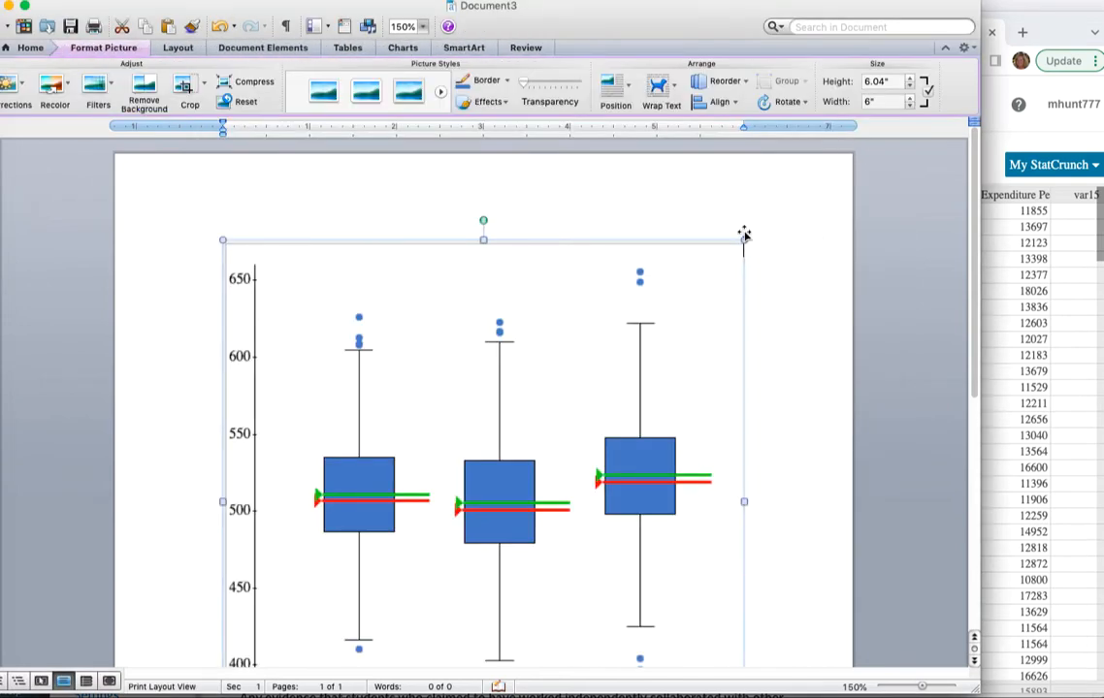
Step: Shrink the inserted boxplot picture proportionally to about 2.6 inches wide and deselect it
{"action": "left_click_drag", "start_coordinate": [744, 243], "coordinate": [315, 390]}
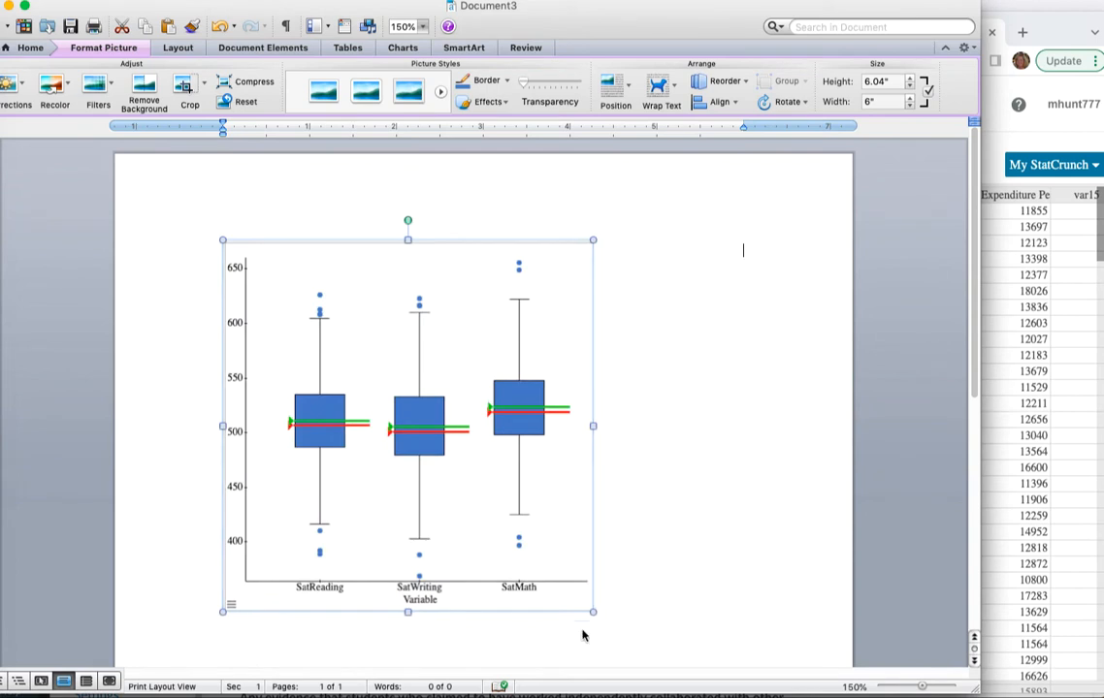
{"action": "left_click_drag", "start_coordinate": [595, 613], "coordinate": [451, 469]}
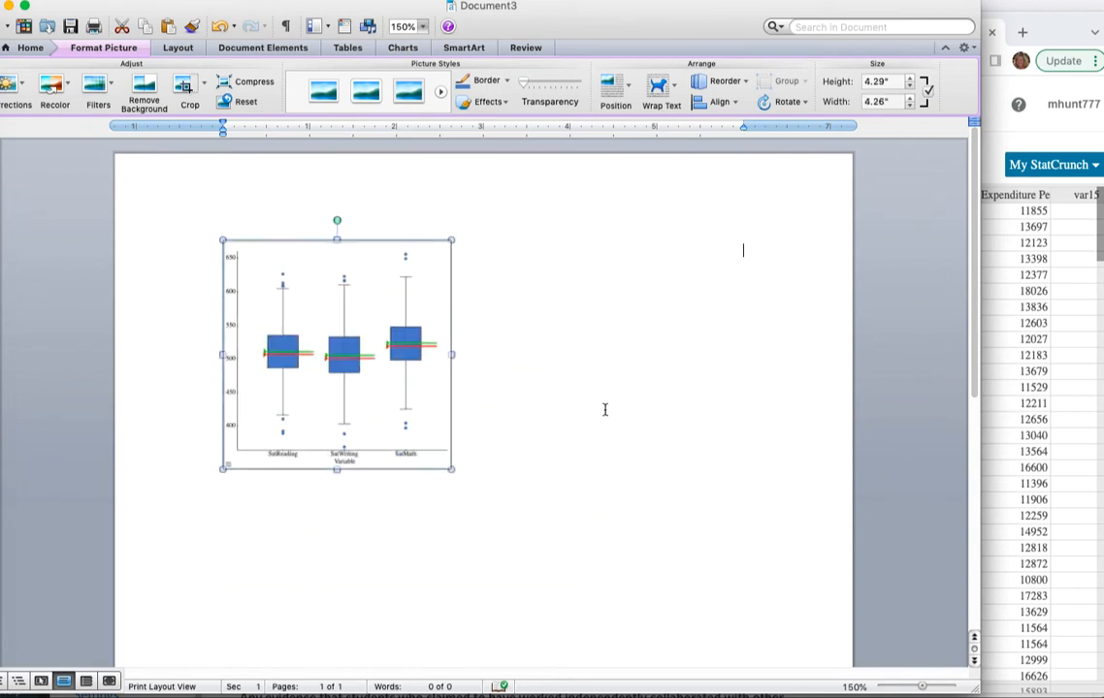
{"action": "left_click", "coordinate": [469, 468]}
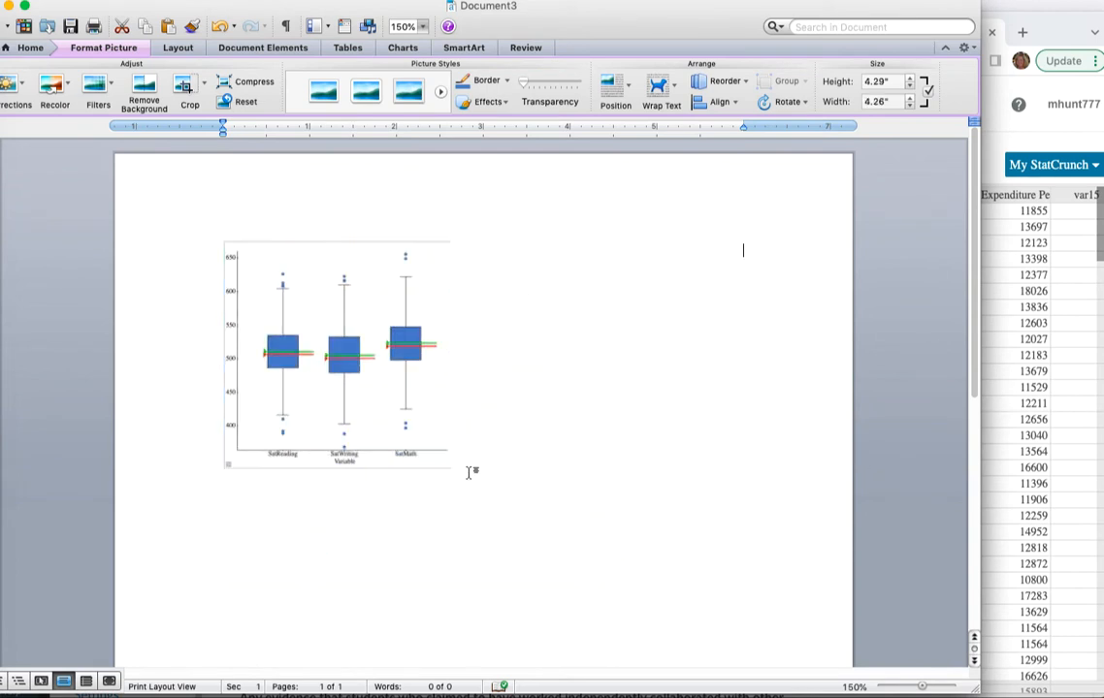
{"action": "key", "text": "Return"}
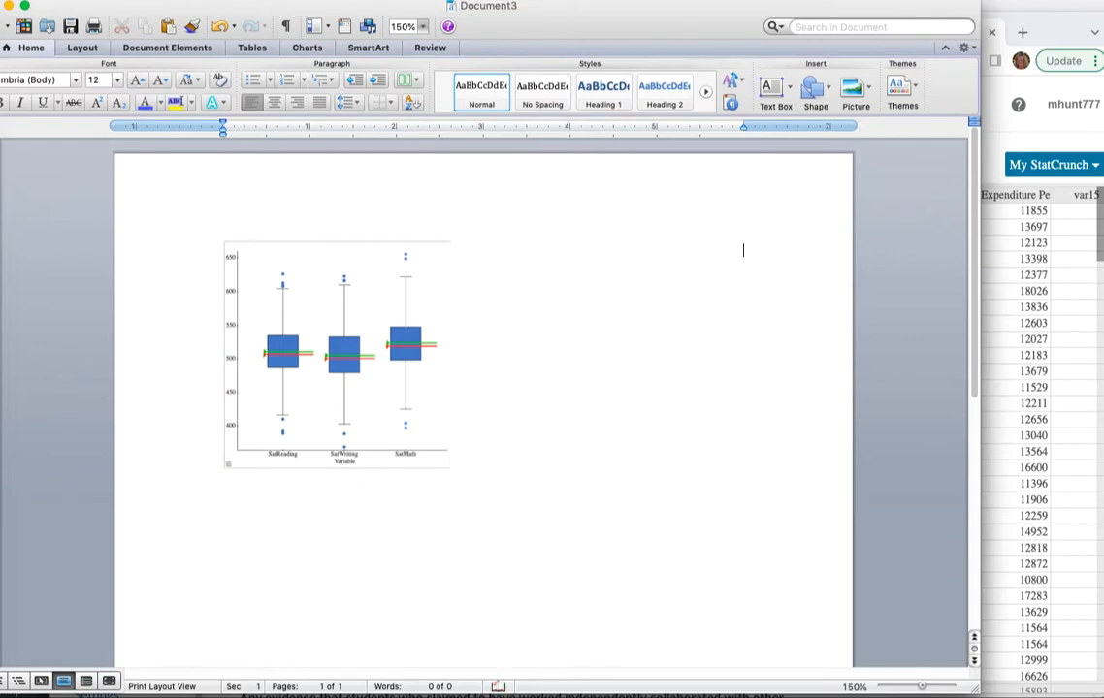
Step: Dismiss the Word document window to return to StatCrunch and close the boxplot window
{"action": "left_click", "coordinate": [10, 8]}
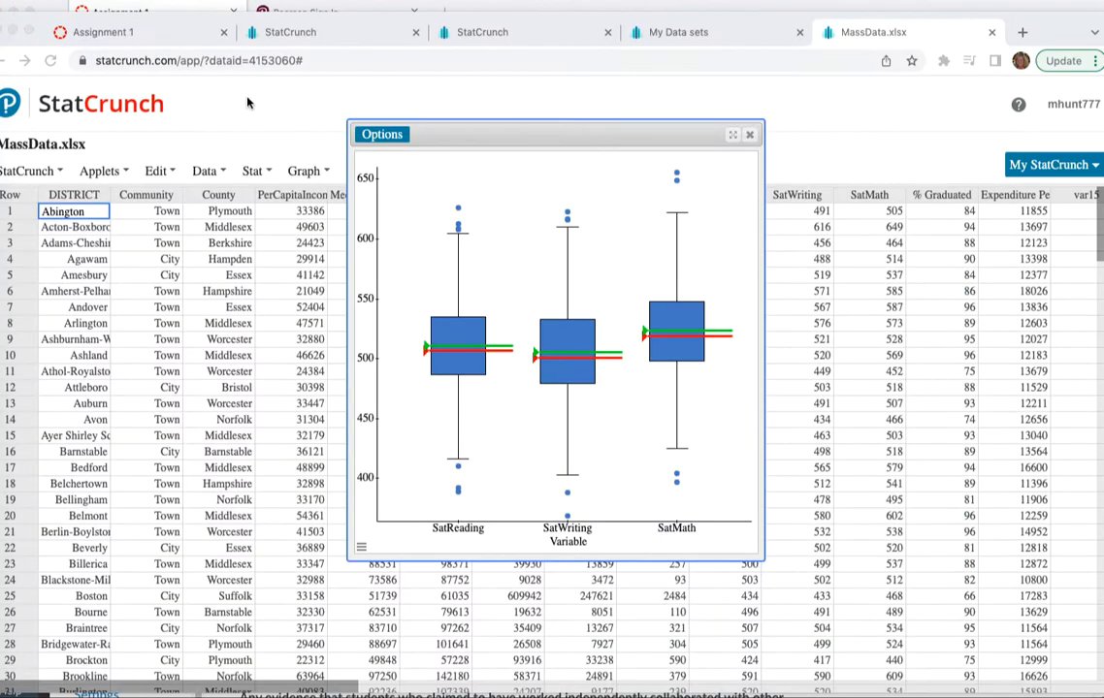
{"action": "left_click", "coordinate": [749, 137]}
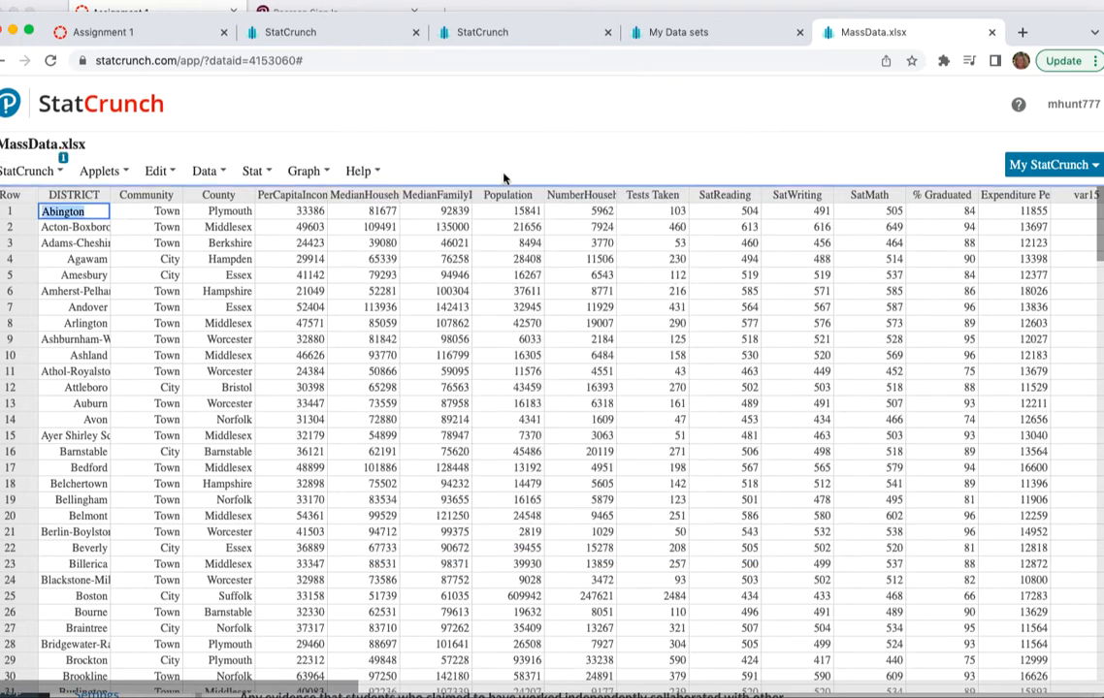
Step: Open summary statistics for columns and choose SatReading, SatWriting and SatMath as the columns to summarize
{"action": "left_click", "coordinate": [267, 173]}
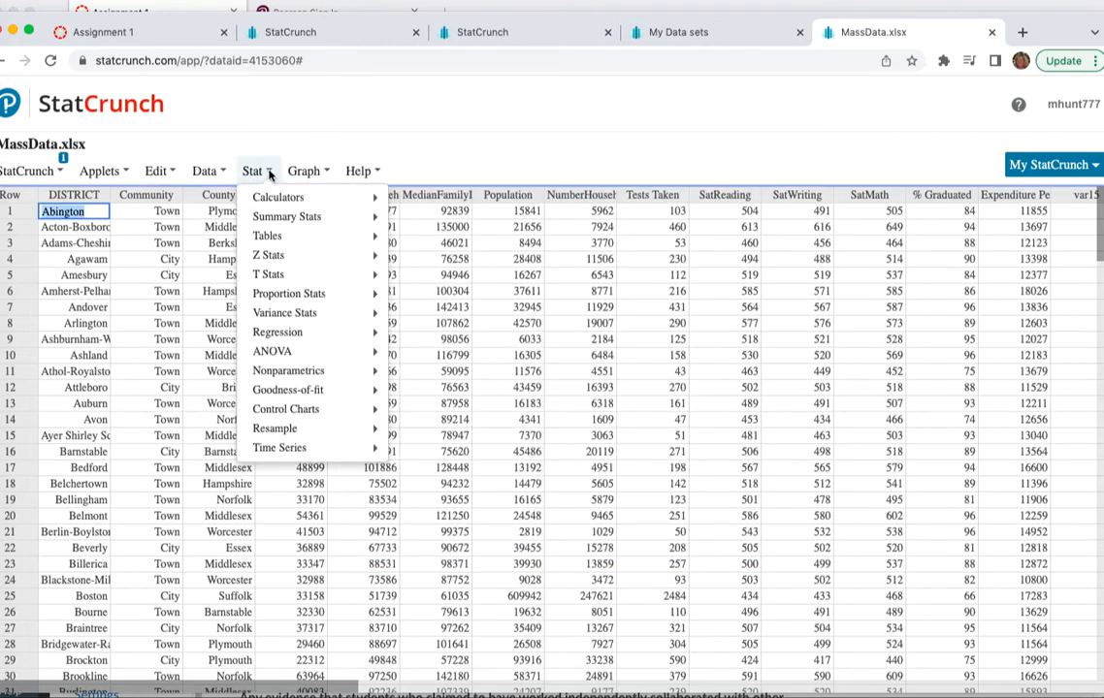
{"action": "mouse_move", "coordinate": [276, 222]}
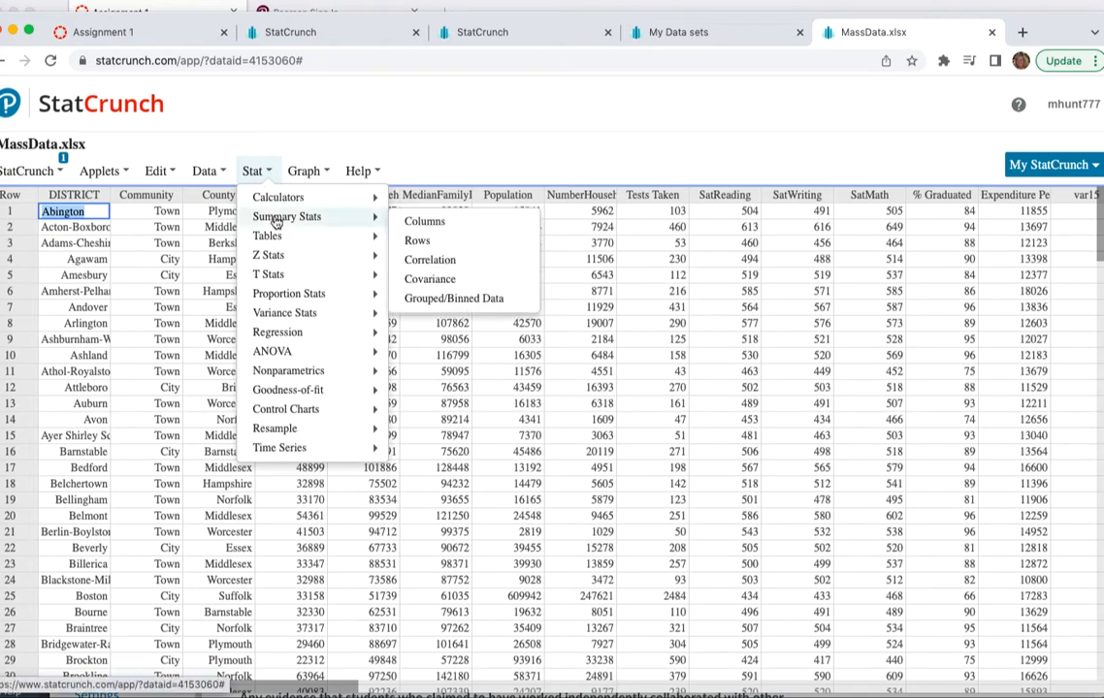
{"action": "left_click", "coordinate": [414, 223]}
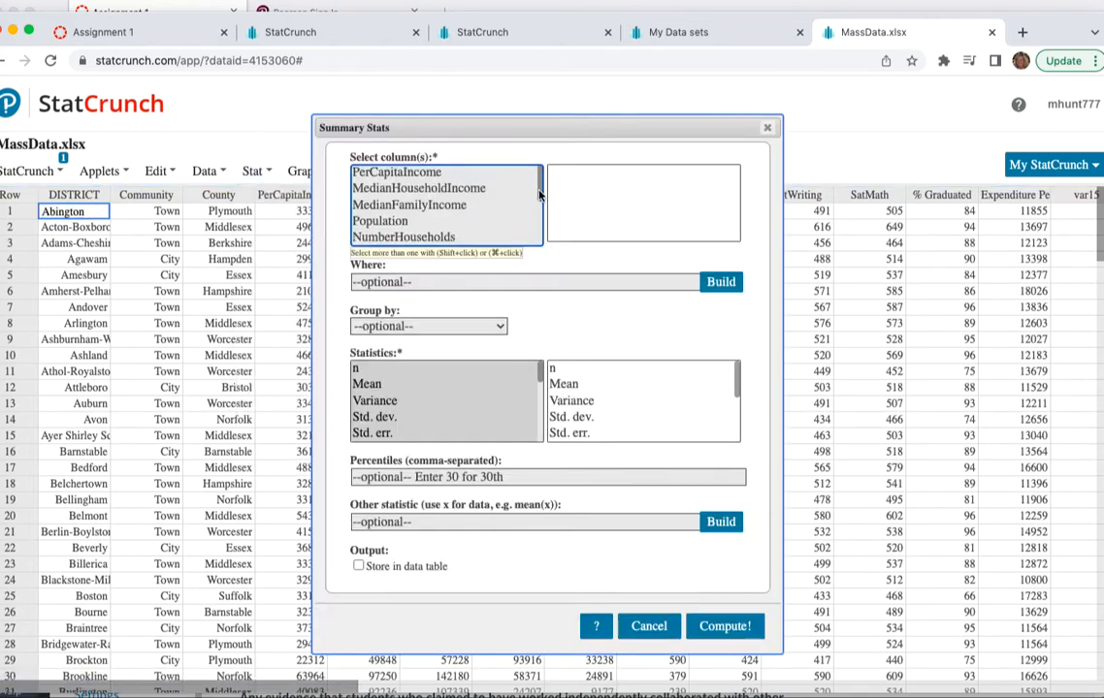
{"action": "scroll", "coordinate": [407, 213], "scroll_direction": "down", "scroll_amount": 4}
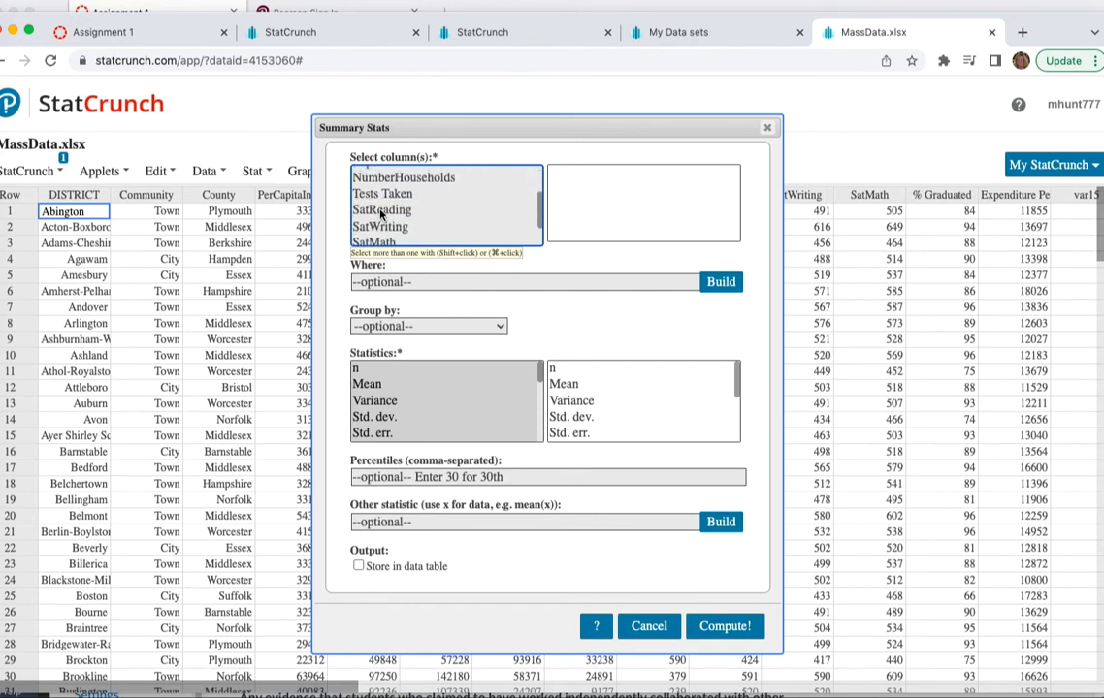
{"action": "left_click", "coordinate": [379, 211]}
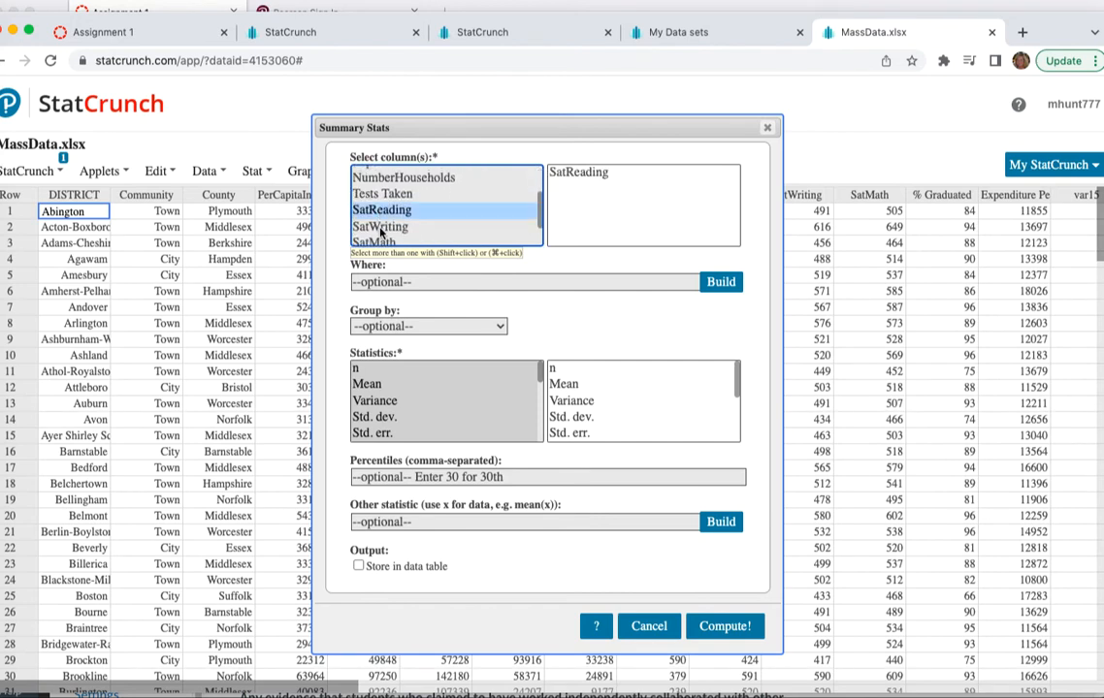
{"action": "left_click", "coordinate": [380, 227], "text": "super"}
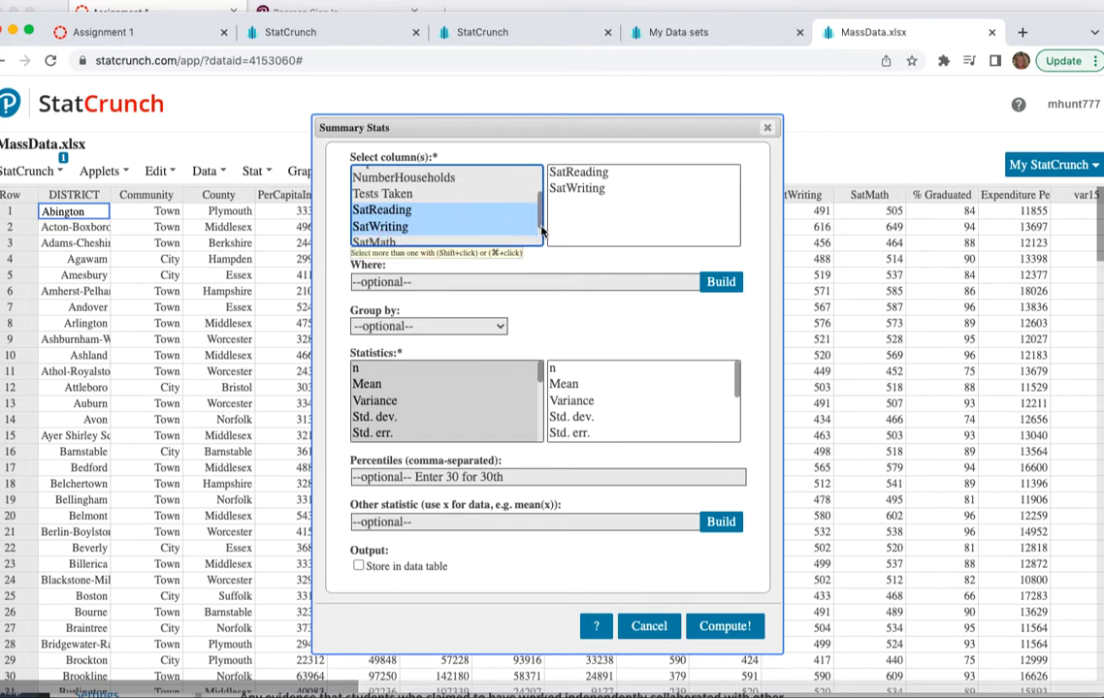
{"action": "scroll", "coordinate": [541, 226], "scroll_direction": "down", "scroll_amount": 1}
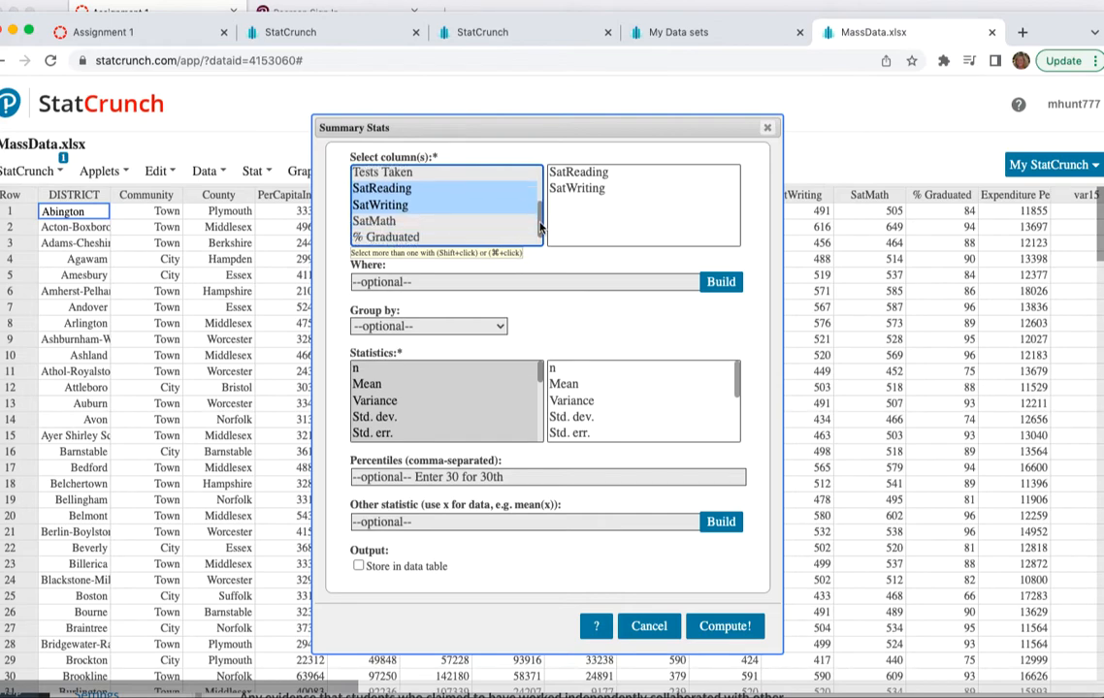
{"action": "left_click", "coordinate": [383, 223], "text": "super"}
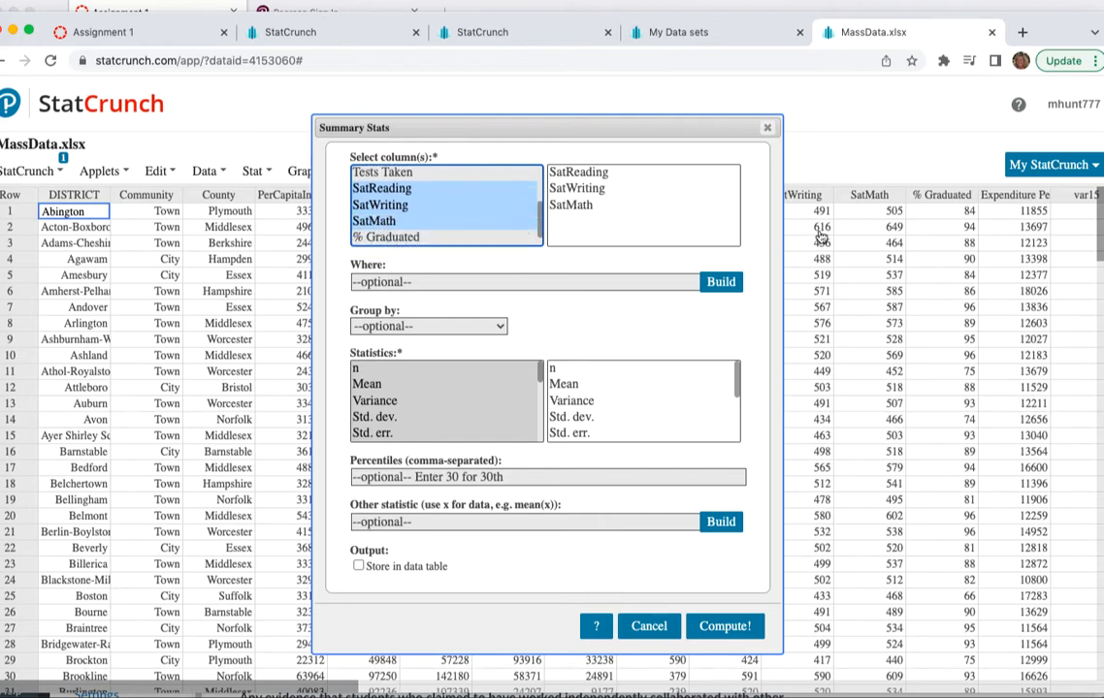
{"action": "left_click", "coordinate": [735, 384]}
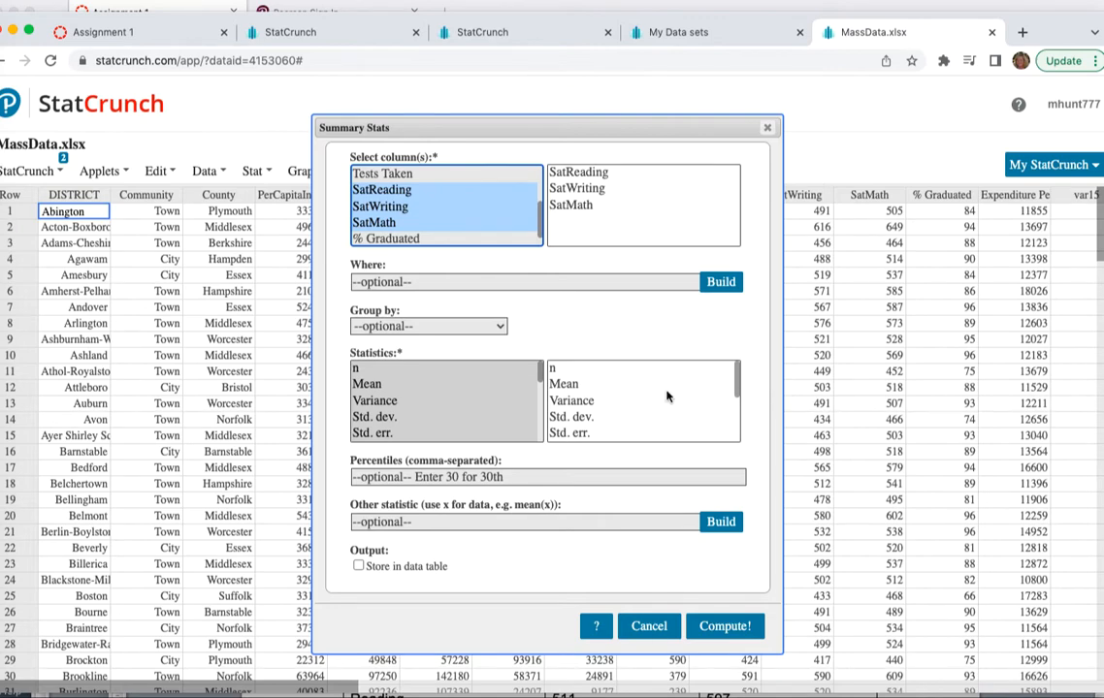
Step: Restrict the summary statistics to Mean, Median, Range, Min and Max
{"action": "left_click", "coordinate": [374, 387]}
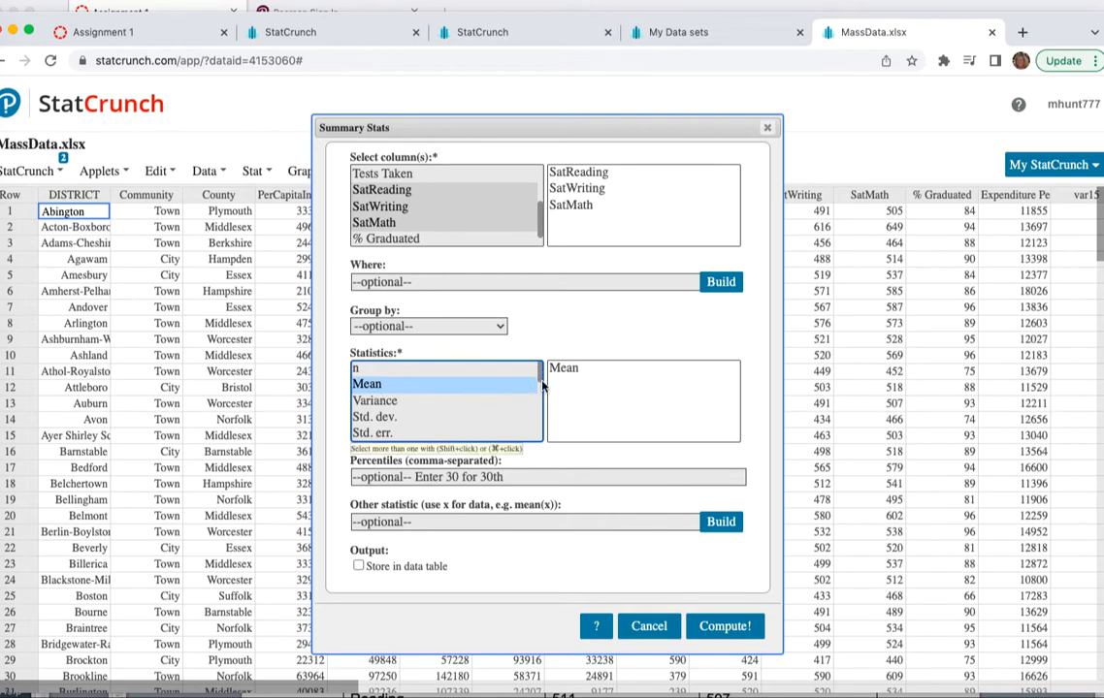
{"action": "left_click_drag", "start_coordinate": [543, 376], "coordinate": [540, 382]}
{"action": "scroll", "coordinate": [540, 382], "scroll_direction": "down", "scroll_amount": 1}
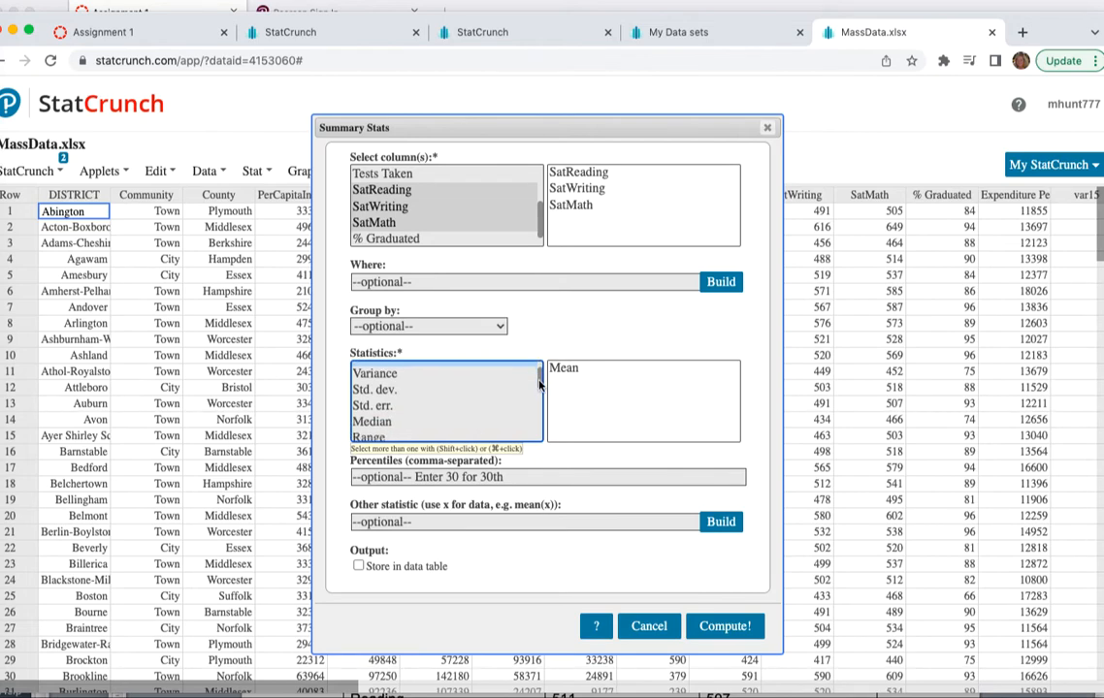
{"action": "left_click", "coordinate": [372, 424], "text": "super"}
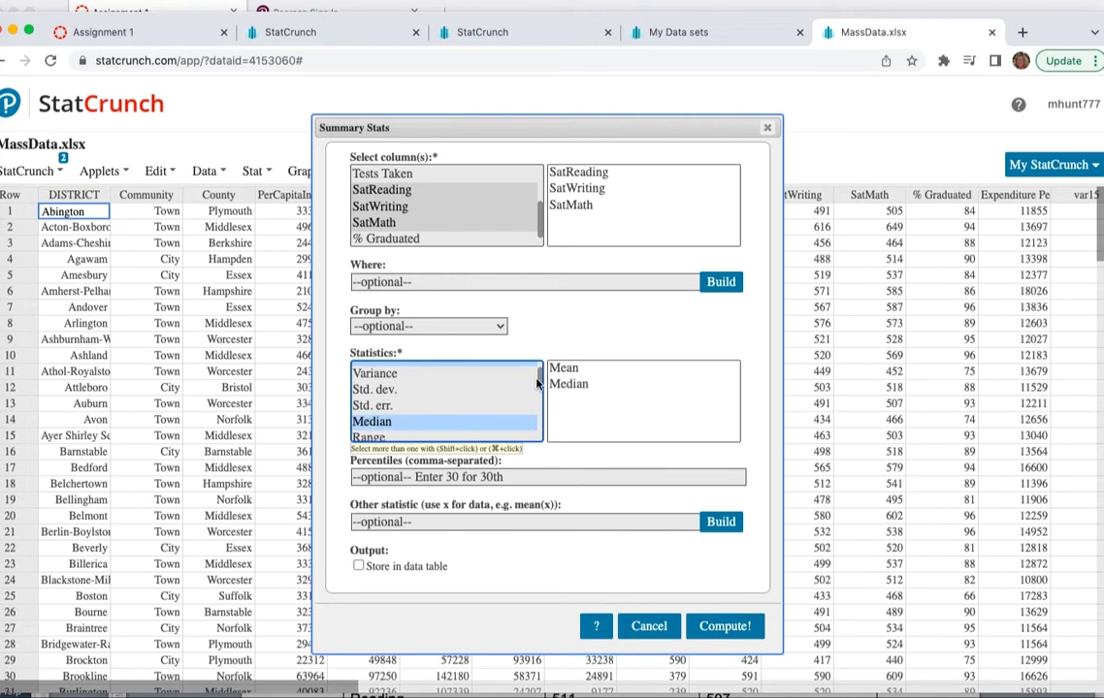
{"action": "left_click_drag", "start_coordinate": [539, 383], "coordinate": [537, 394]}
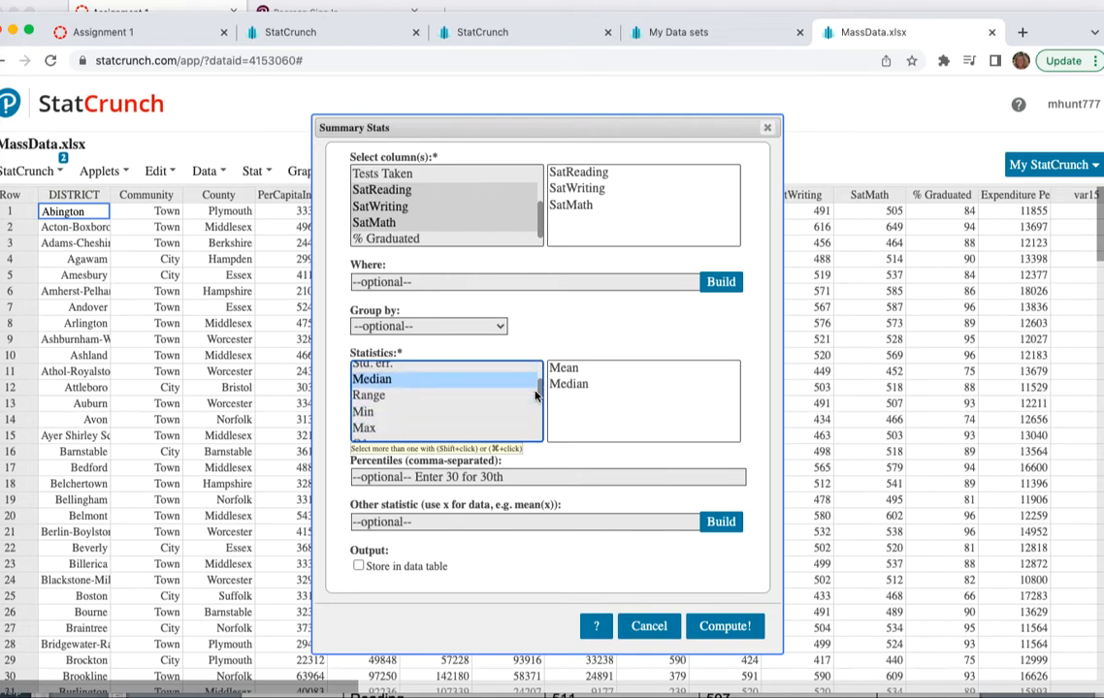
{"action": "left_click", "coordinate": [366, 397], "text": "super"}
{"action": "left_click", "coordinate": [361, 413], "text": "super"}
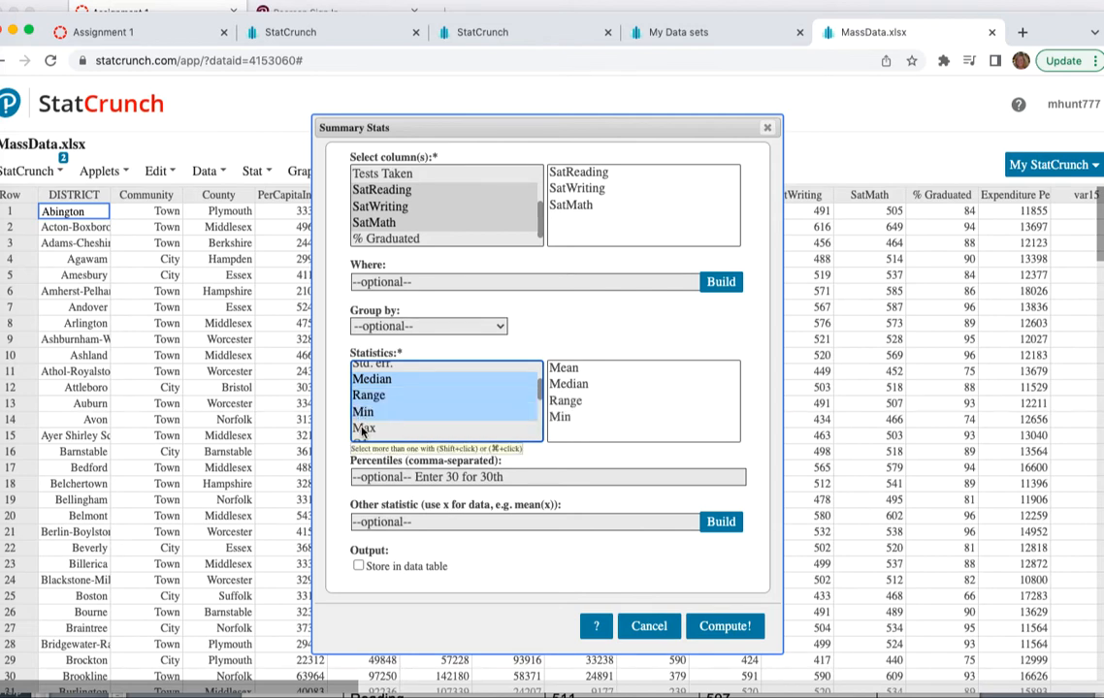
{"action": "left_click", "coordinate": [361, 428], "text": "super"}
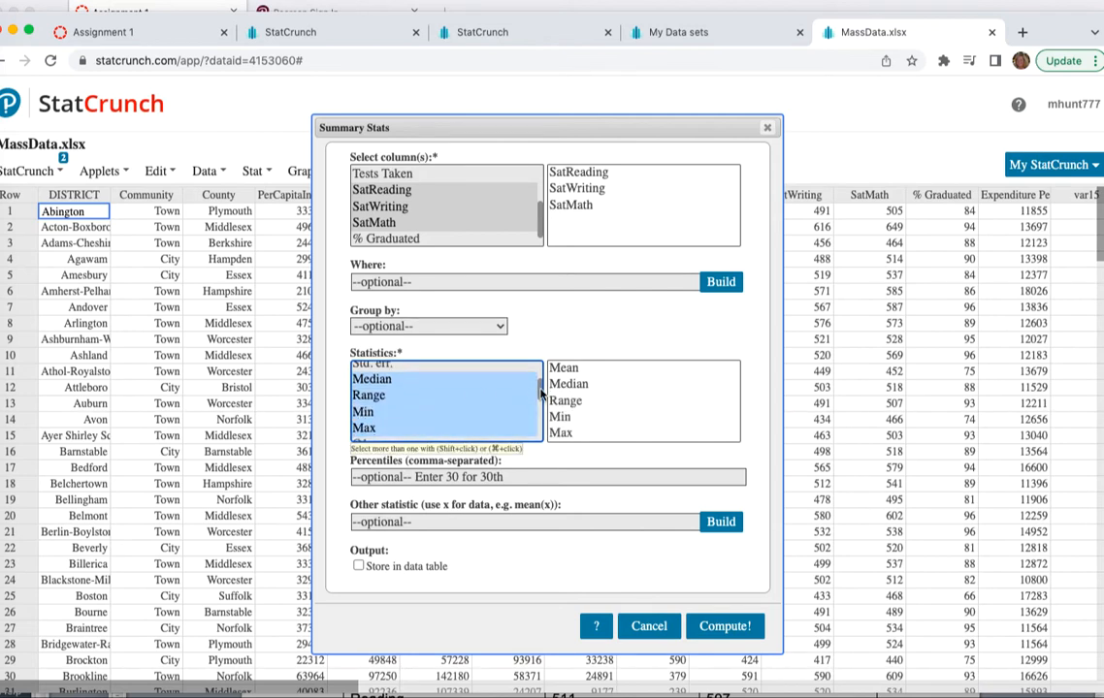
Step: Add Q1, Q3, IQR and Sum to the selected statistics and compute the summary table
{"action": "left_click_drag", "start_coordinate": [533, 393], "coordinate": [538, 406]}
{"action": "left_click", "coordinate": [359, 405], "text": "super"}
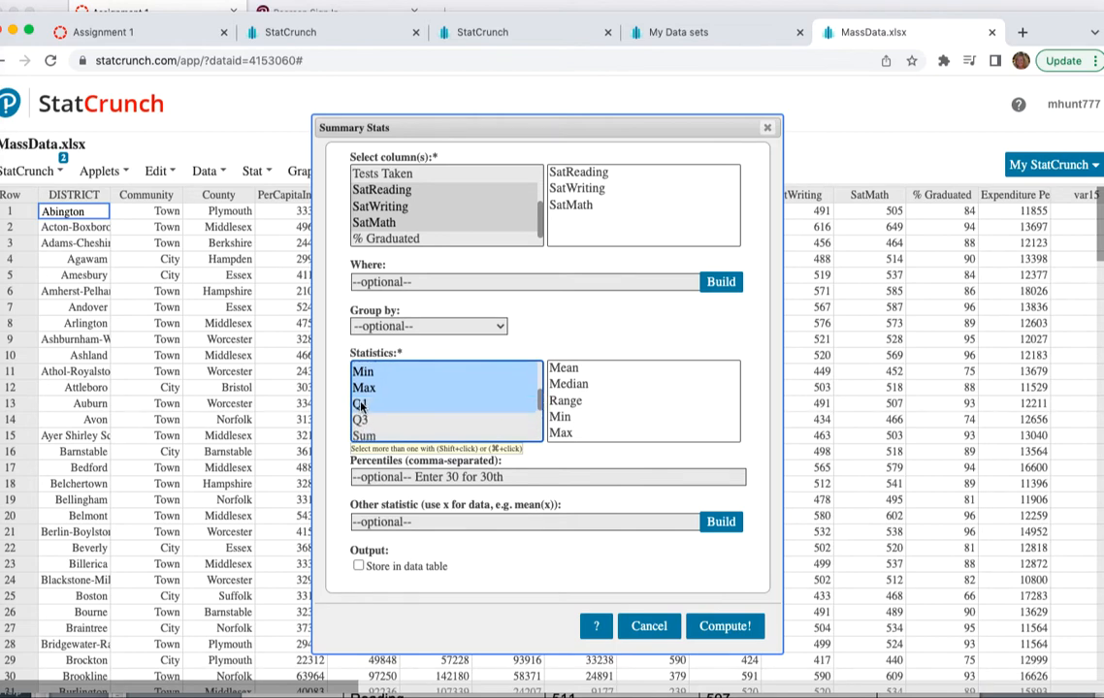
{"action": "left_click", "coordinate": [360, 420], "text": "super"}
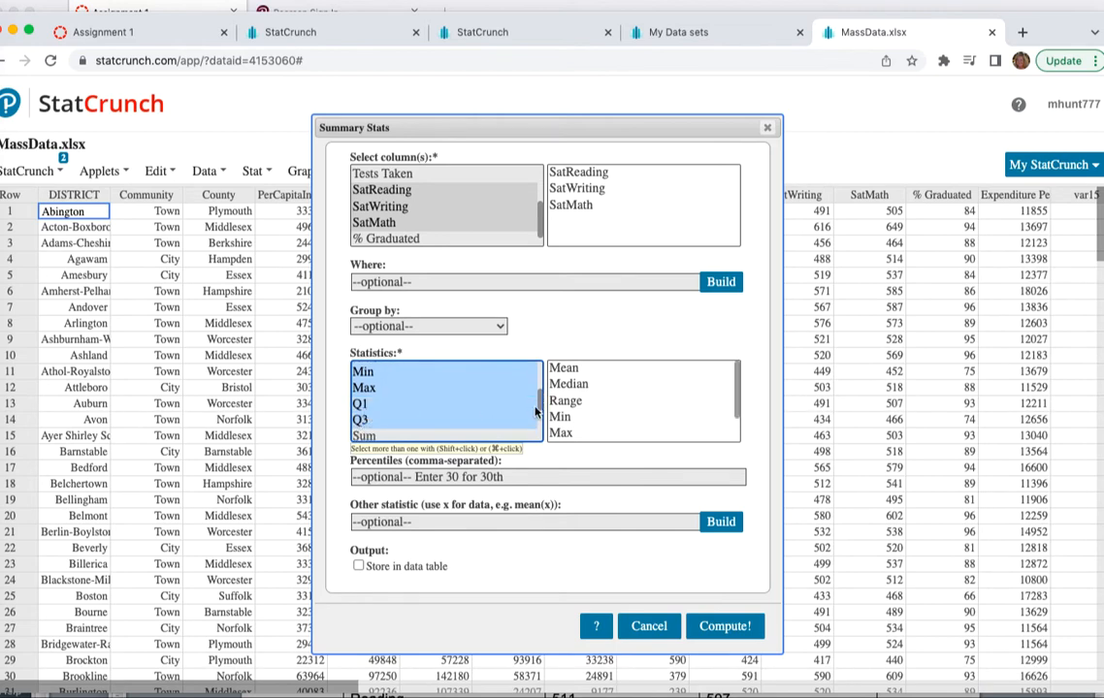
{"action": "left_click_drag", "start_coordinate": [539, 406], "coordinate": [540, 414]}
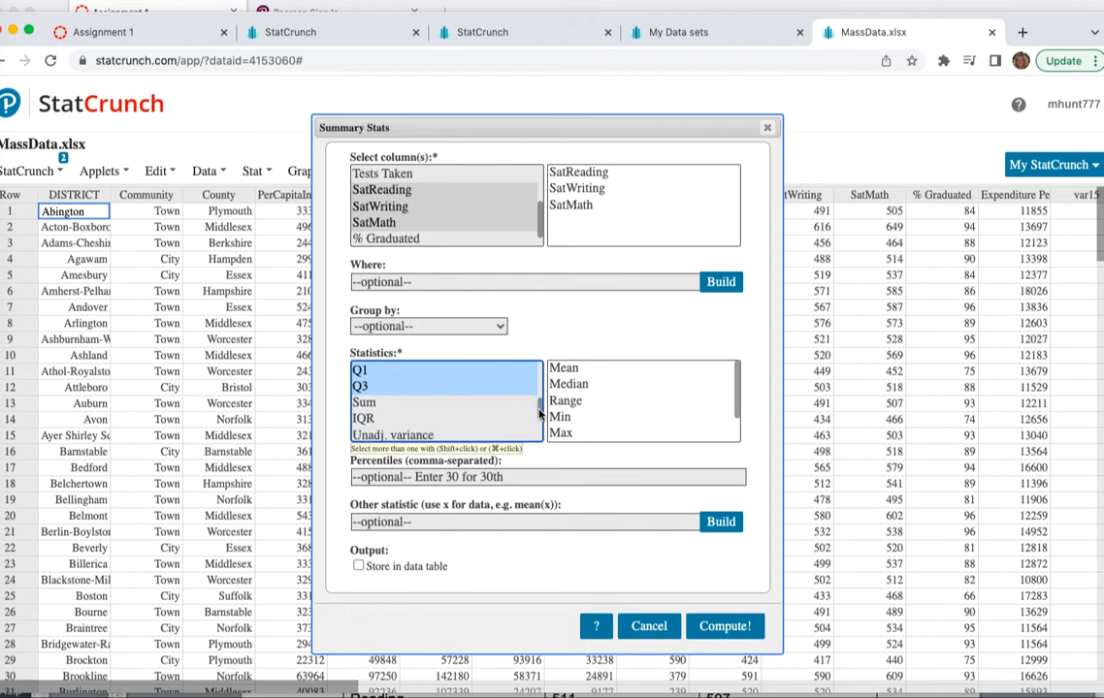
{"action": "left_click", "coordinate": [512, 415], "text": "super"}
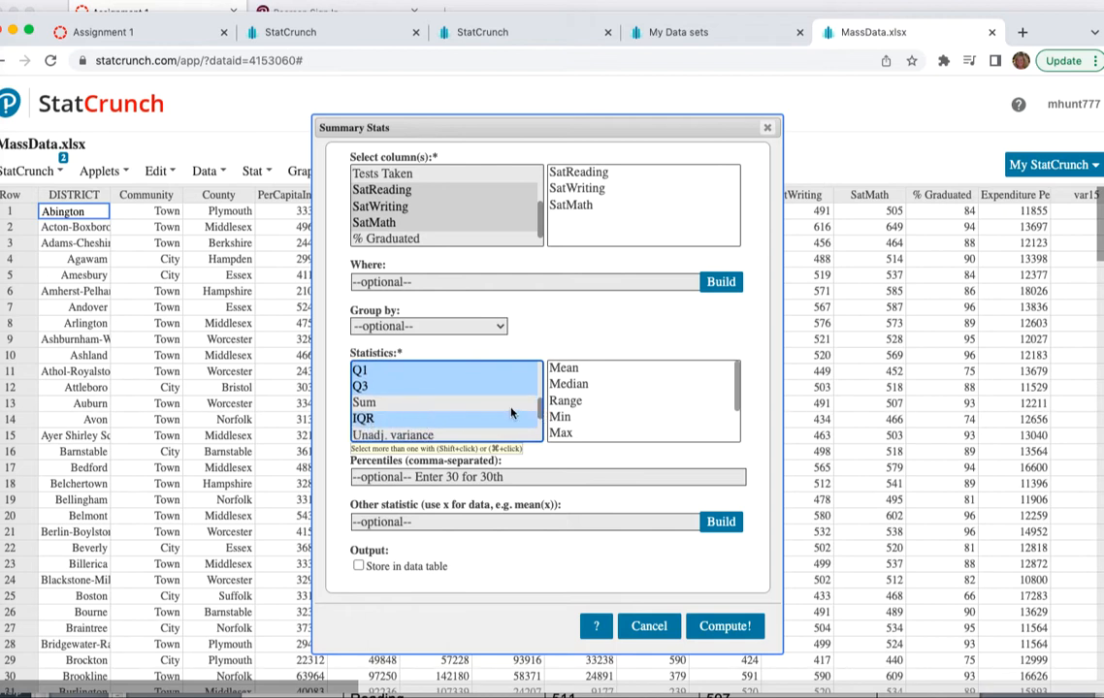
{"action": "left_click", "coordinate": [536, 408], "text": "super"}
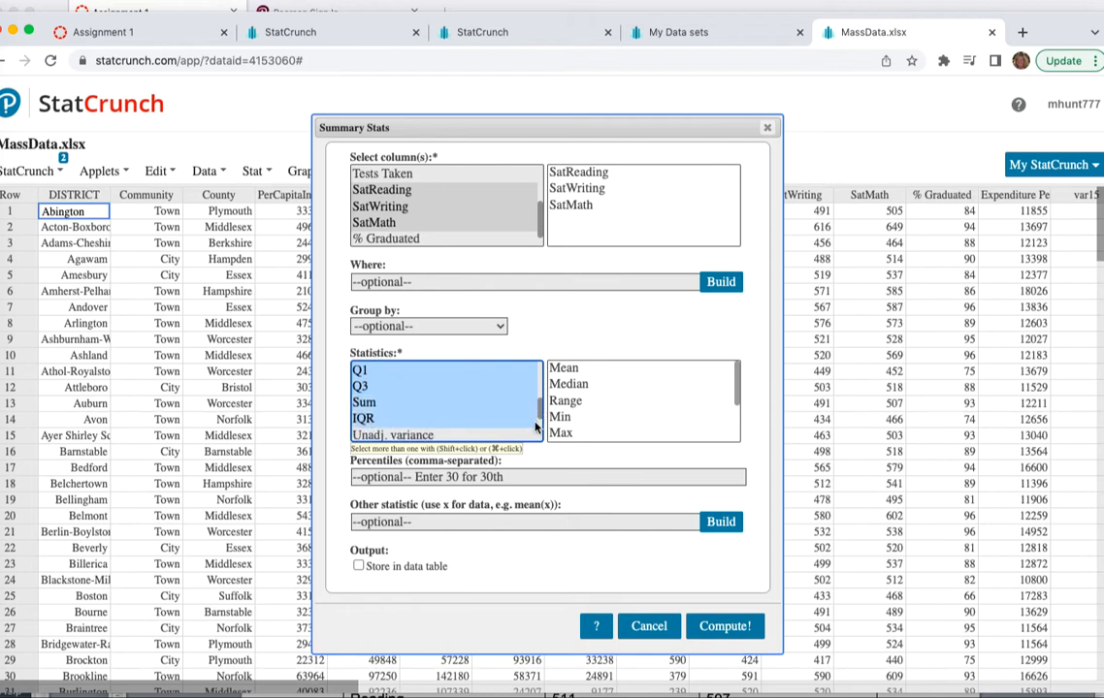
{"action": "left_click_drag", "start_coordinate": [539, 414], "coordinate": [540, 442]}
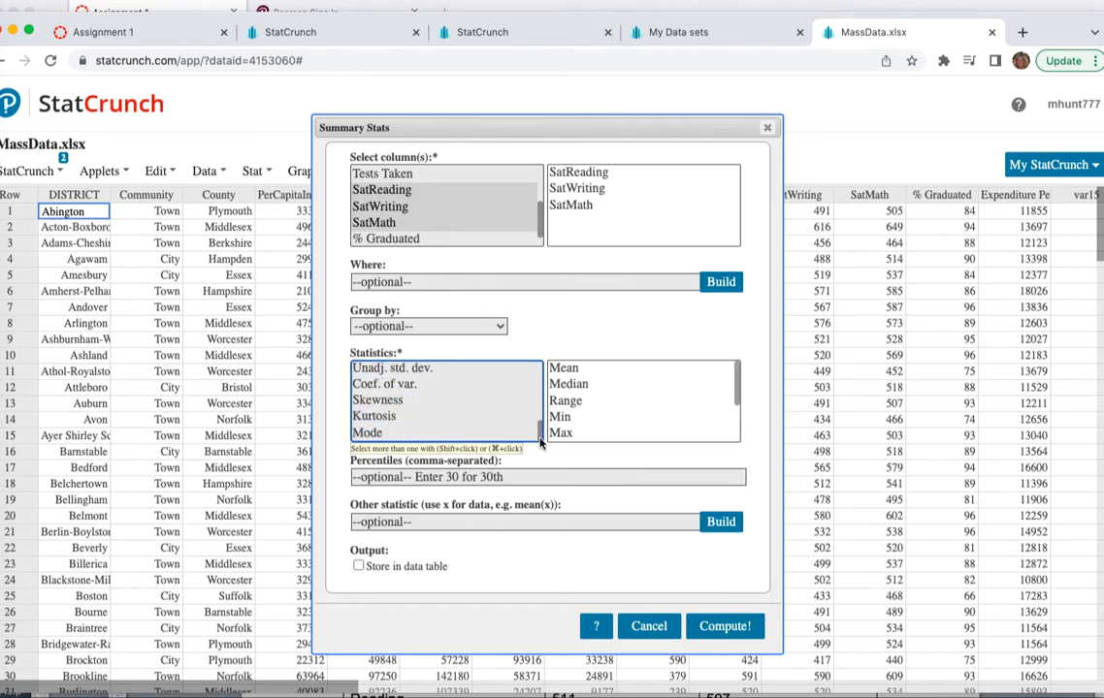
{"action": "left_click", "coordinate": [725, 627]}
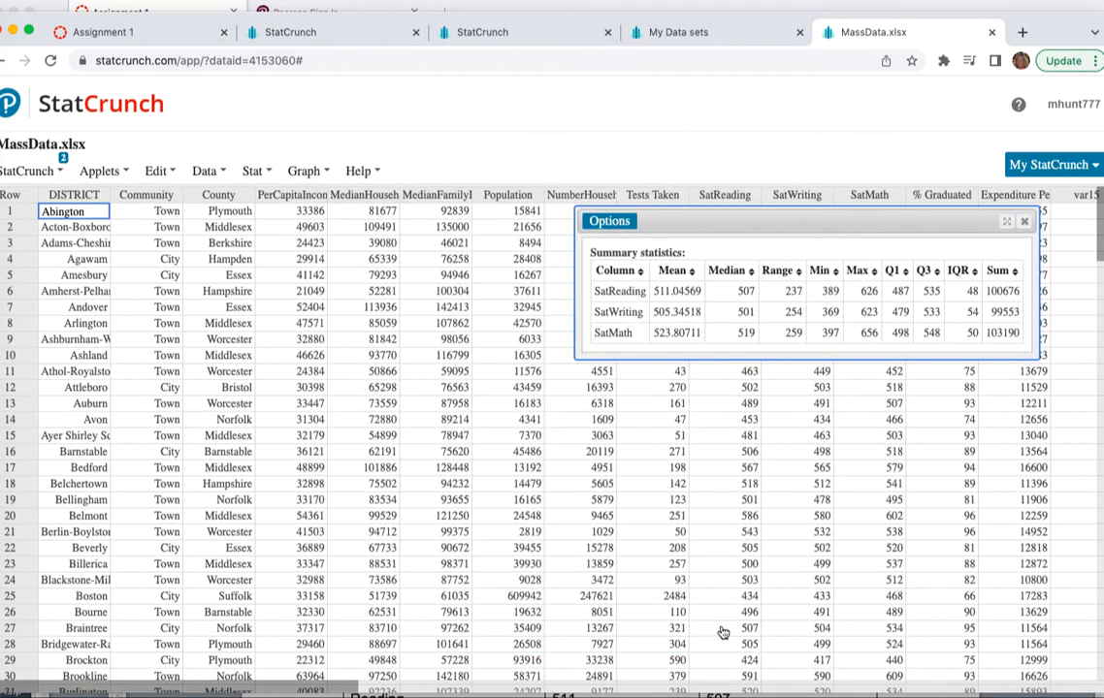
Step: Move the summary statistics window toward the middle of the data table and copy its heading and full table
{"action": "left_click_drag", "start_coordinate": [773, 222], "coordinate": [620, 224]}
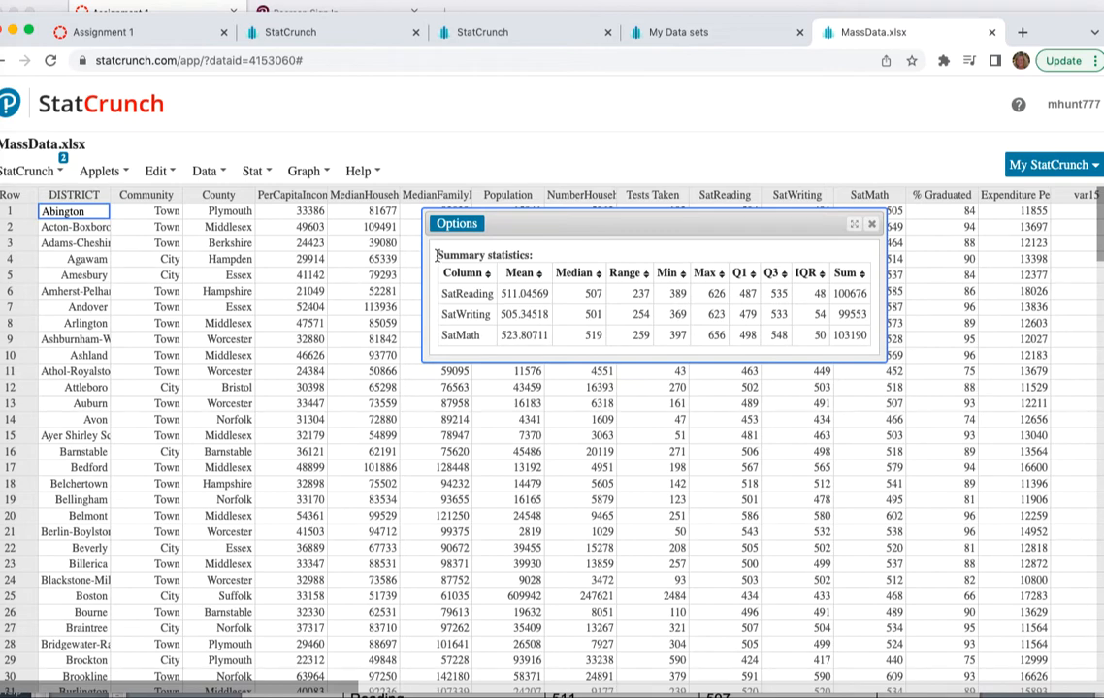
{"action": "left_click_drag", "start_coordinate": [437, 256], "coordinate": [883, 346]}
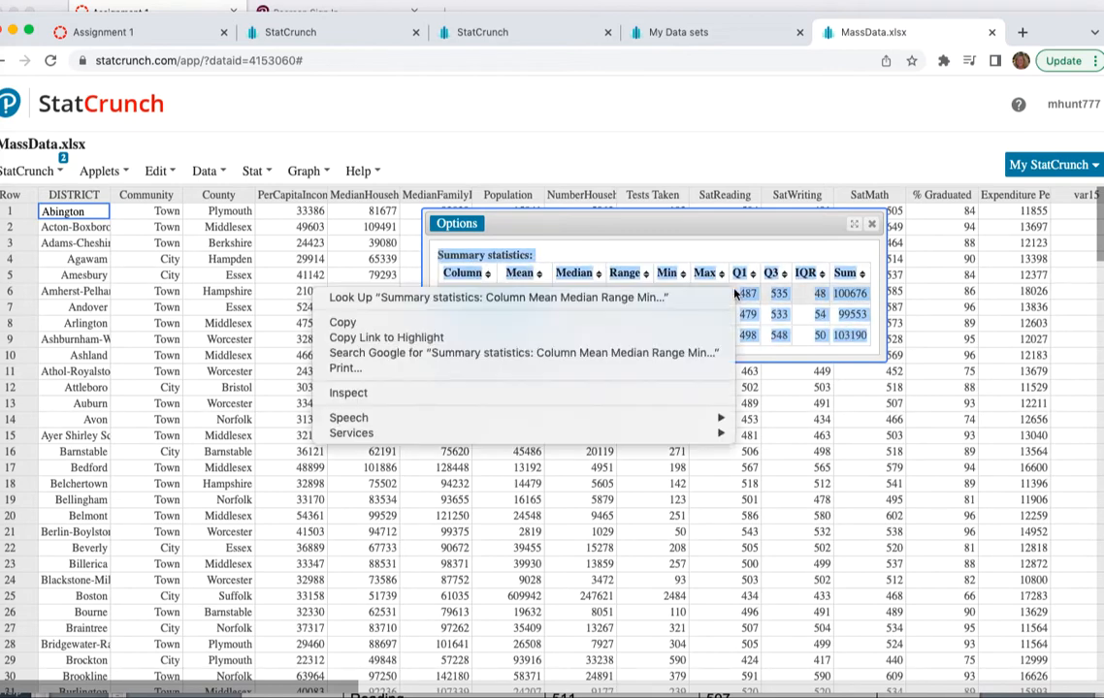
{"action": "right_click", "coordinate": [735, 293]}
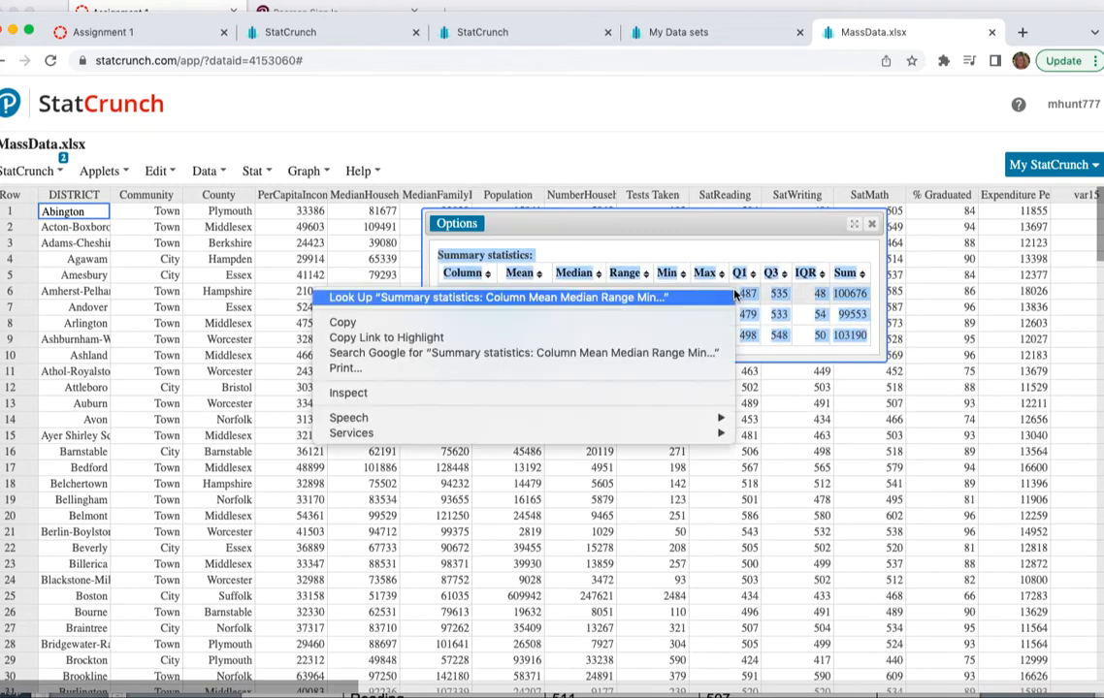
{"action": "left_click", "coordinate": [669, 321]}
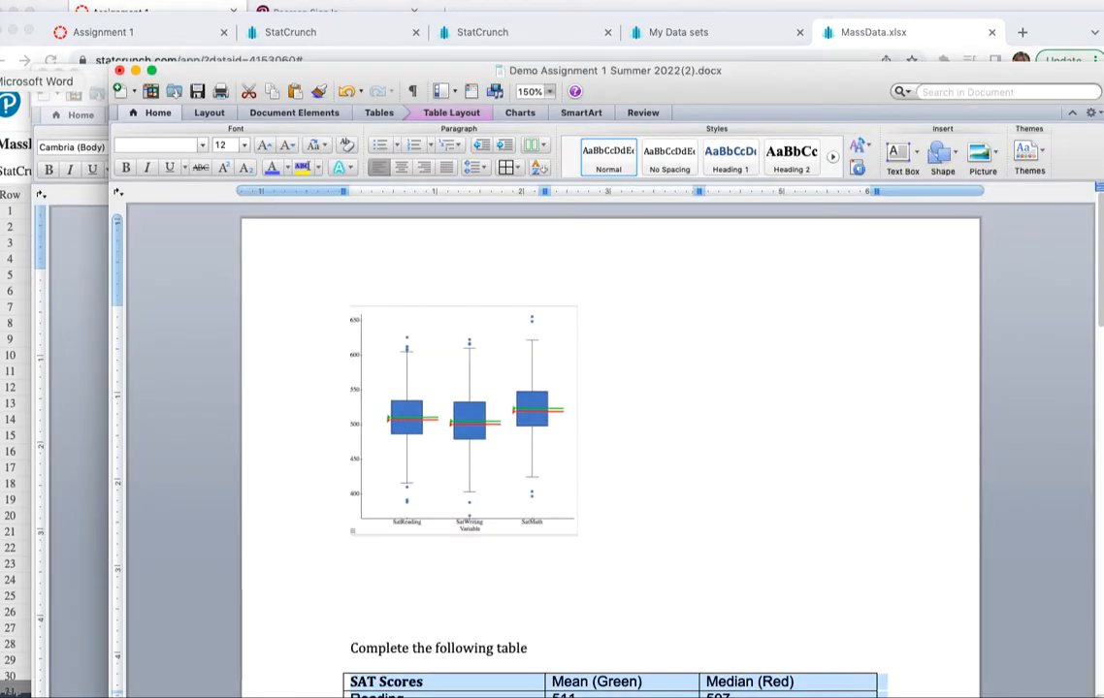
Step: Switch to Demo Assignment 1 Summer 2022(2).docx in Word and paste the summary statistics on the line below the boxplot picture
{"action": "left_click", "coordinate": [390, 566]}
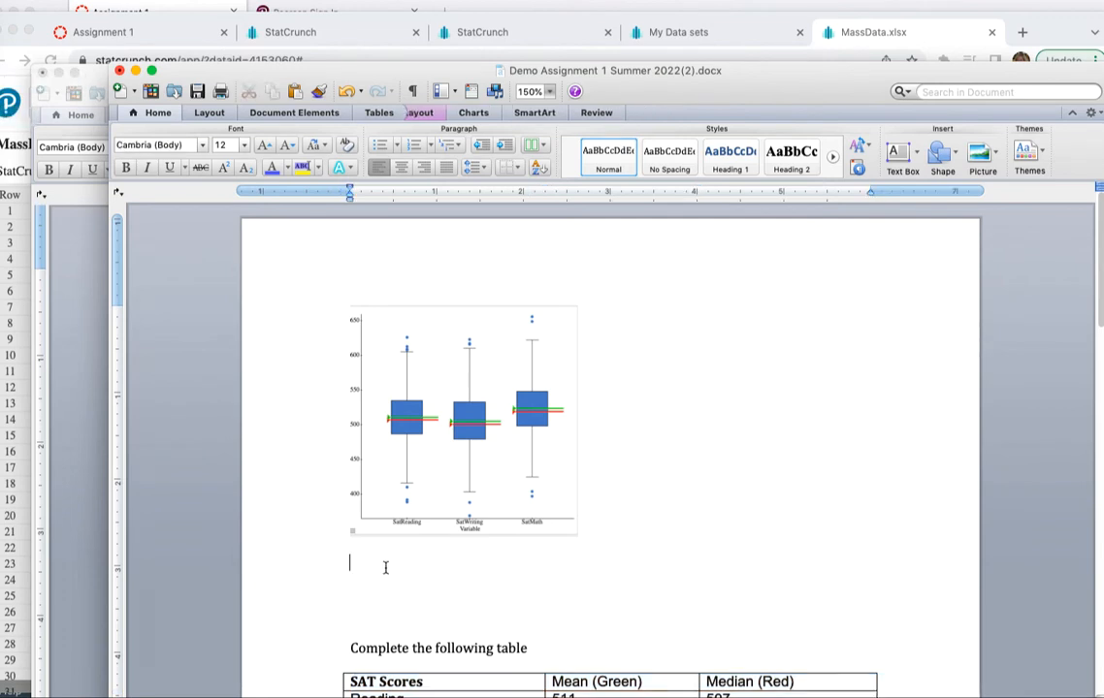
{"action": "right_click", "coordinate": [373, 565]}
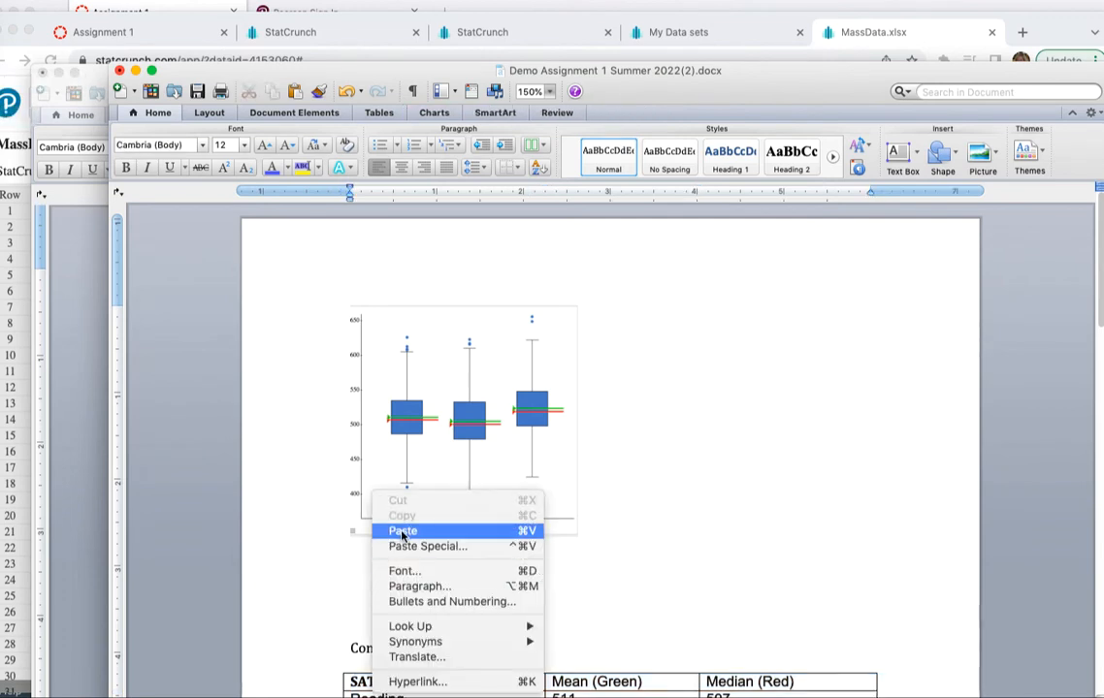
{"action": "left_click", "coordinate": [402, 533]}
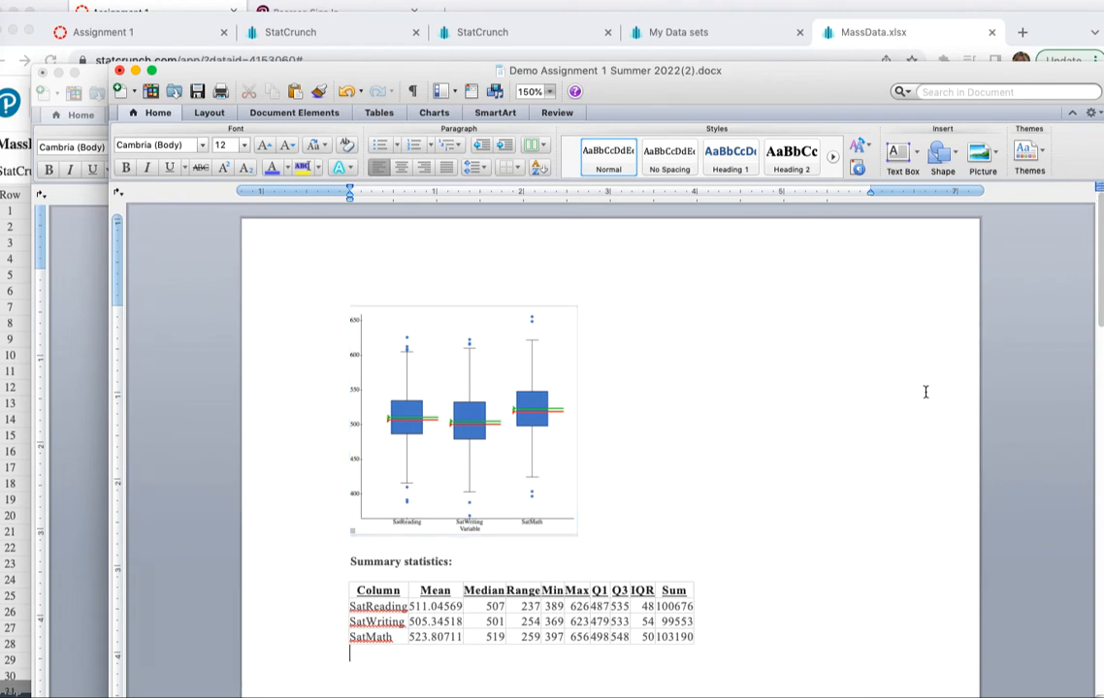
Step: Enlarge the pasted summary statistics table to about 5.3 inches wide so its columns and rows are spread out
{"action": "left_click", "coordinate": [927, 461]}
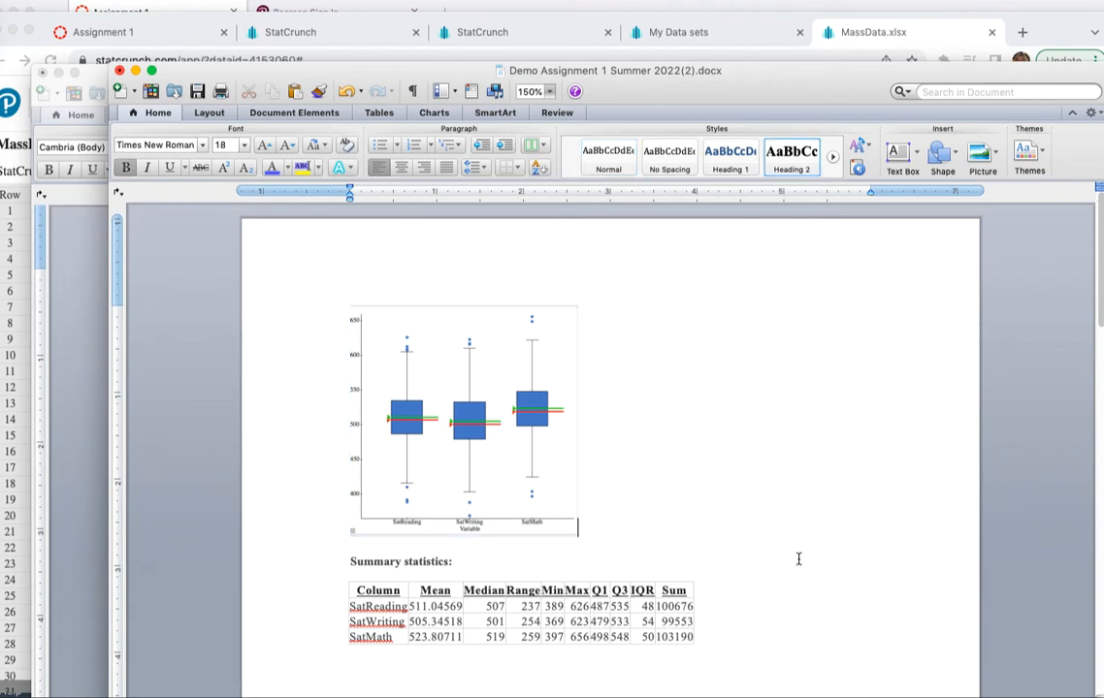
{"action": "left_click", "coordinate": [709, 608]}
{"action": "key", "text": "Down"}
{"action": "key", "text": "Down"}
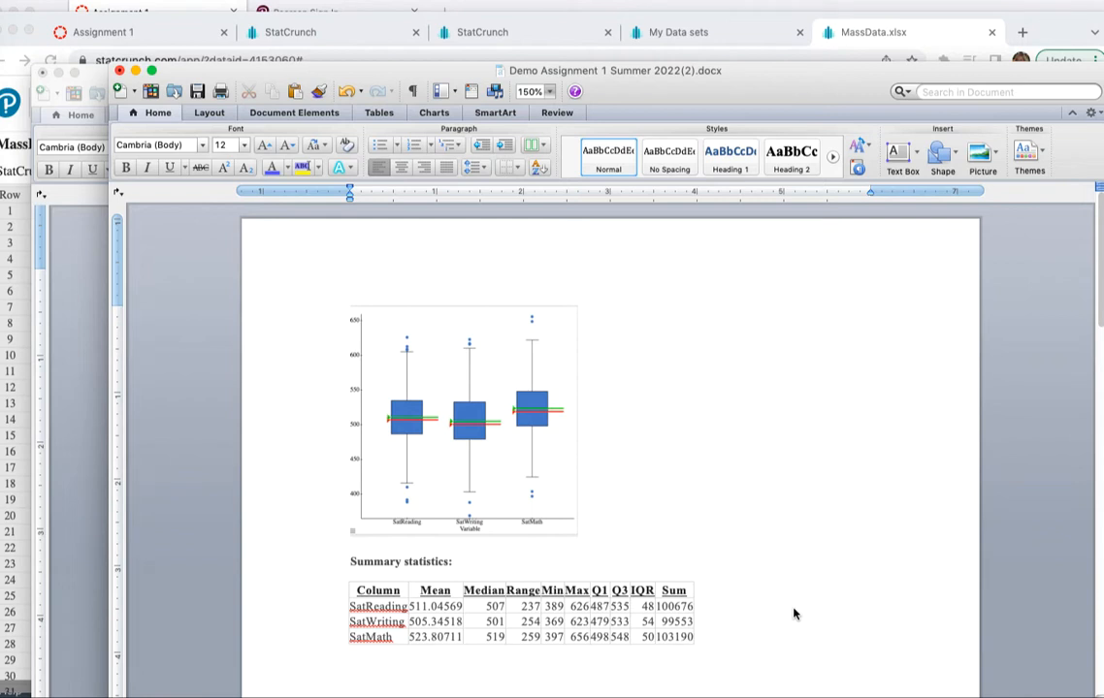
{"action": "key", "text": "Down"}
{"action": "key", "text": "Down"}
{"action": "key", "text": "Down"}
{"action": "key", "text": "Down"}
{"action": "key", "text": "Down"}
{"action": "key", "text": "Down"}
{"action": "key", "text": "Down"}
{"action": "key", "text": "Down"}
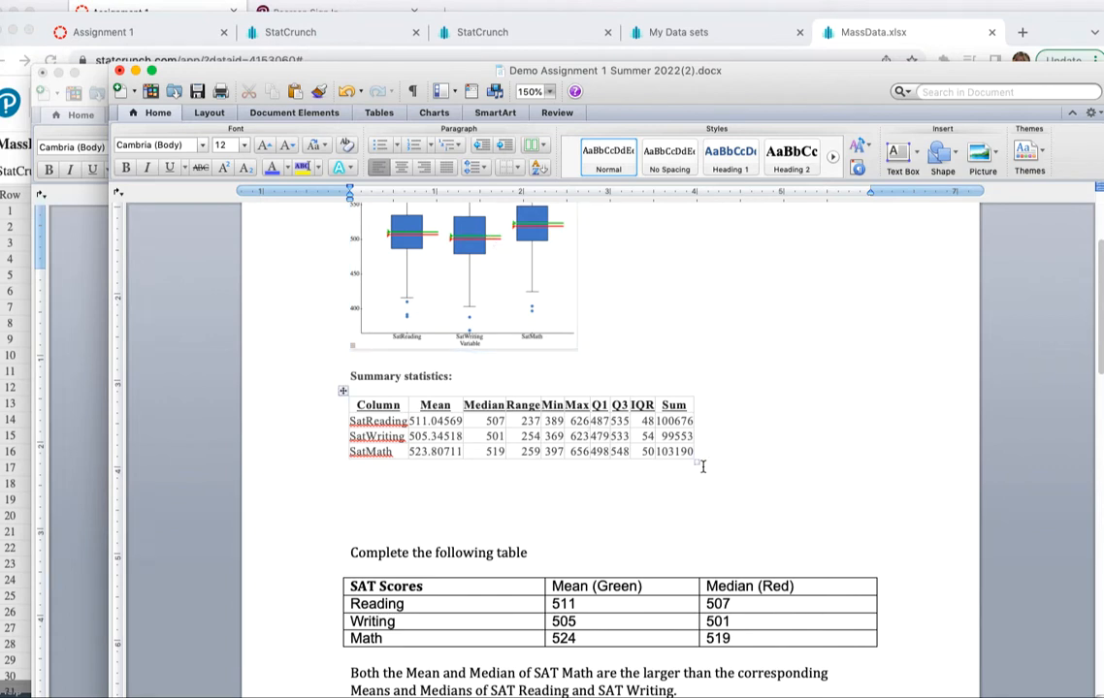
{"action": "left_click_drag", "start_coordinate": [701, 462], "coordinate": [811, 441]}
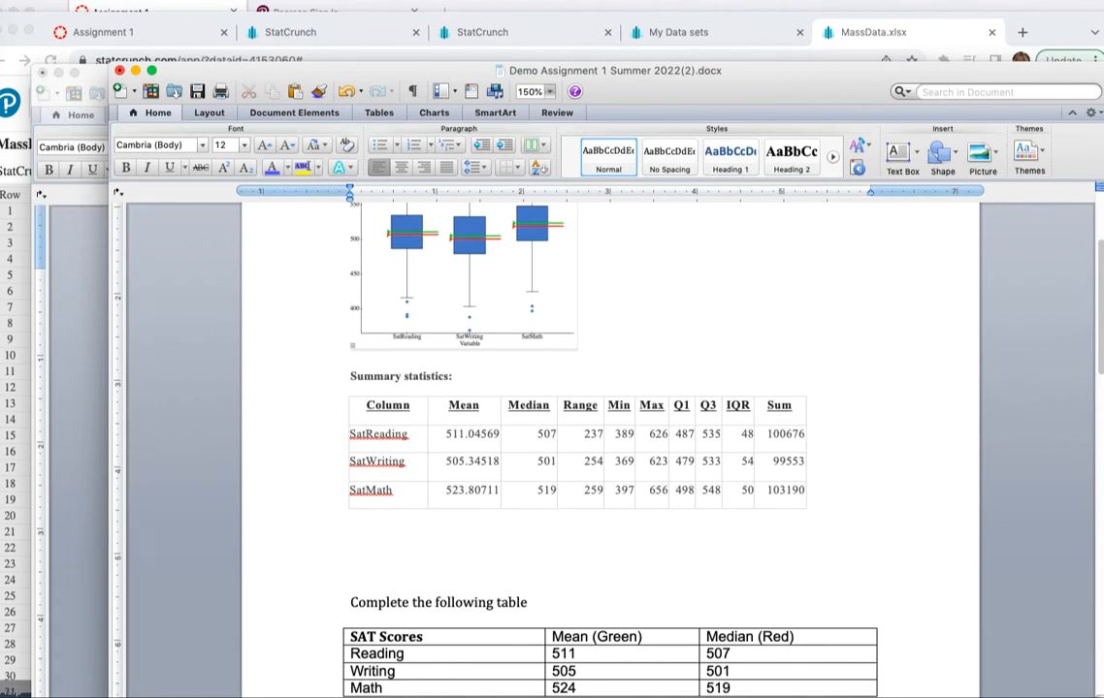
Step: Examine the assignment's mean/median table, skewness comments and Q1, Q3 and IQR table against the pasted summary statistics
{"action": "left_click_drag", "start_coordinate": [1100, 291], "coordinate": [1099, 330]}
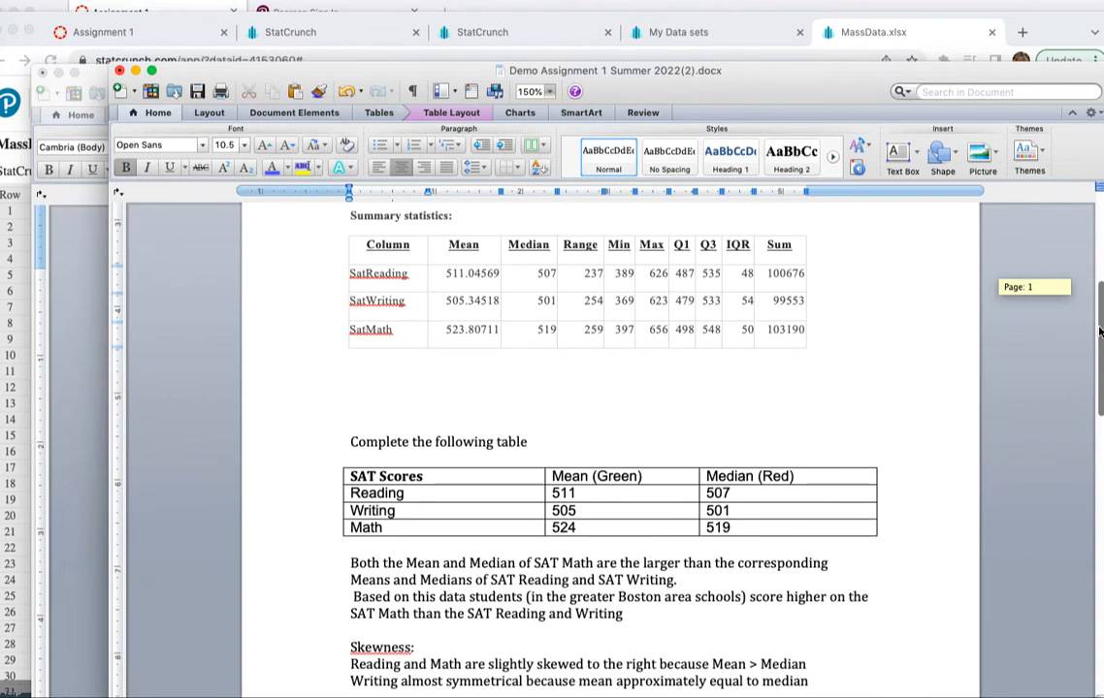
{"action": "left_click_drag", "start_coordinate": [1099, 331], "coordinate": [1099, 348]}
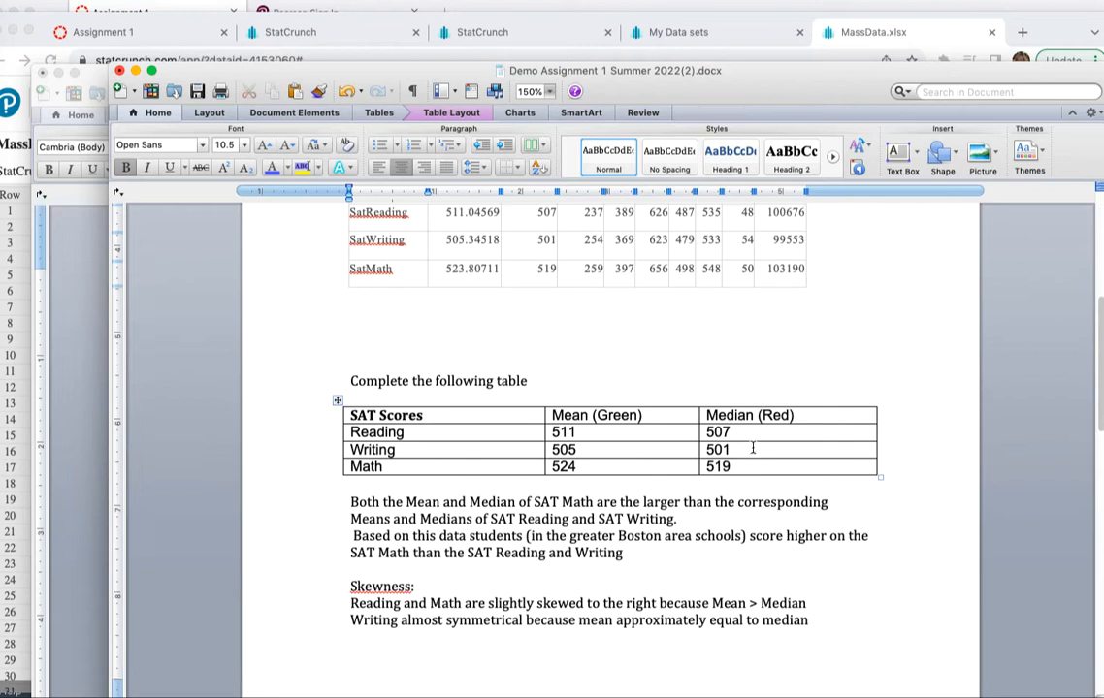
{"action": "left_click", "coordinate": [1100, 390]}
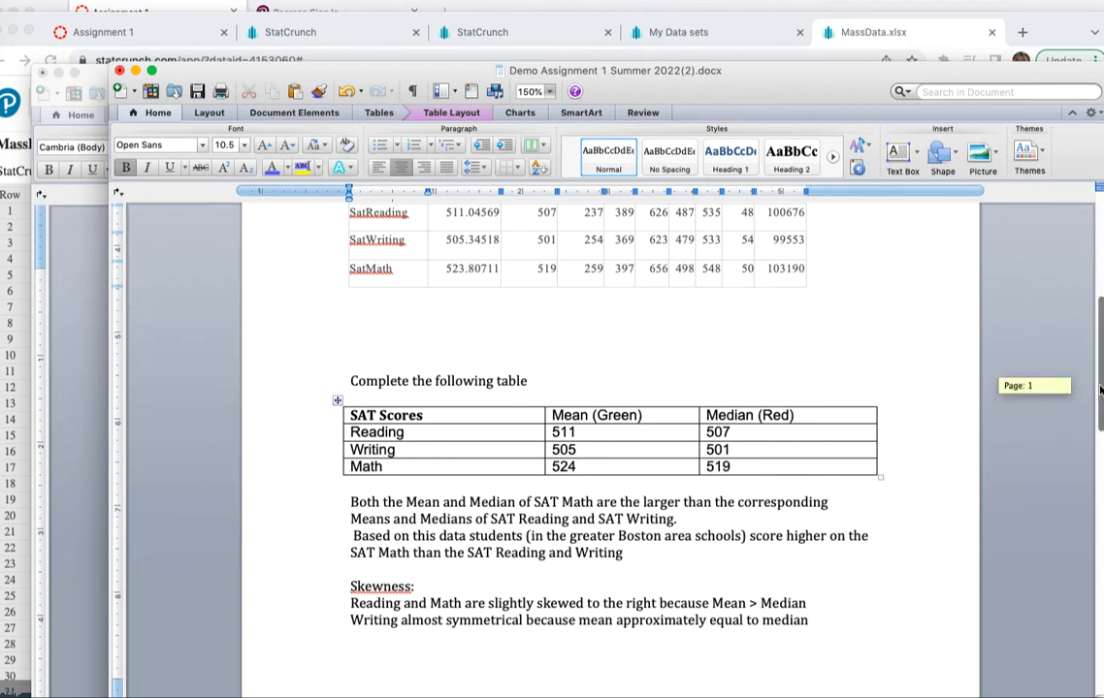
{"action": "left_click_drag", "start_coordinate": [1100, 389], "coordinate": [1099, 408]}
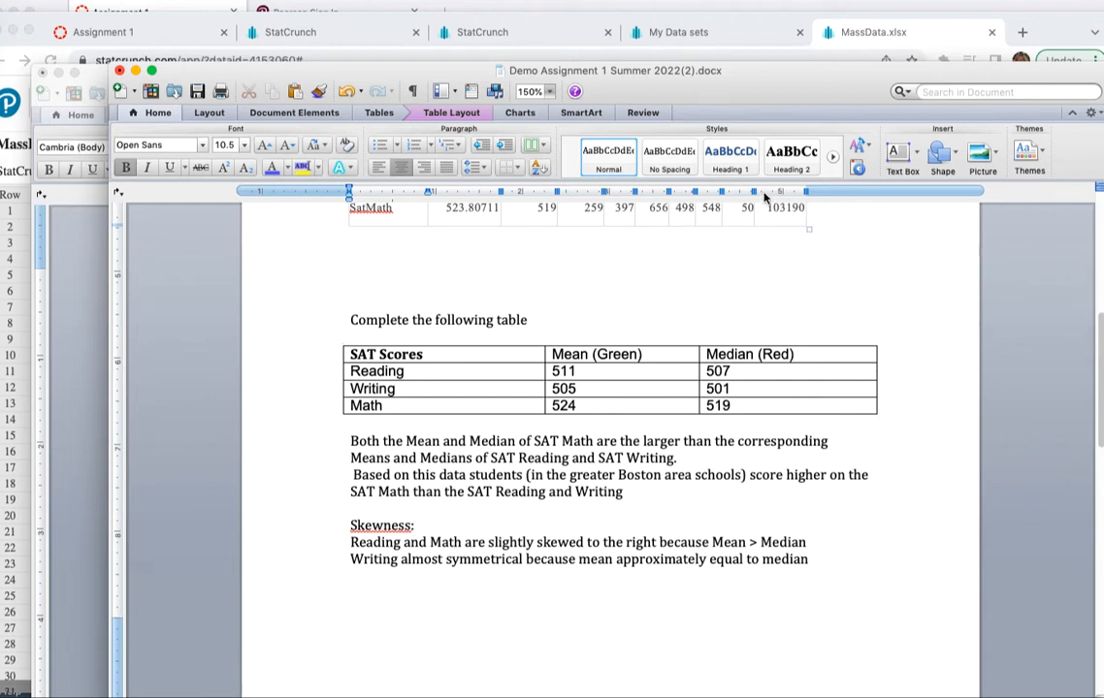
{"action": "scroll", "coordinate": [949, 447], "scroll_direction": "down", "scroll_amount": 5}
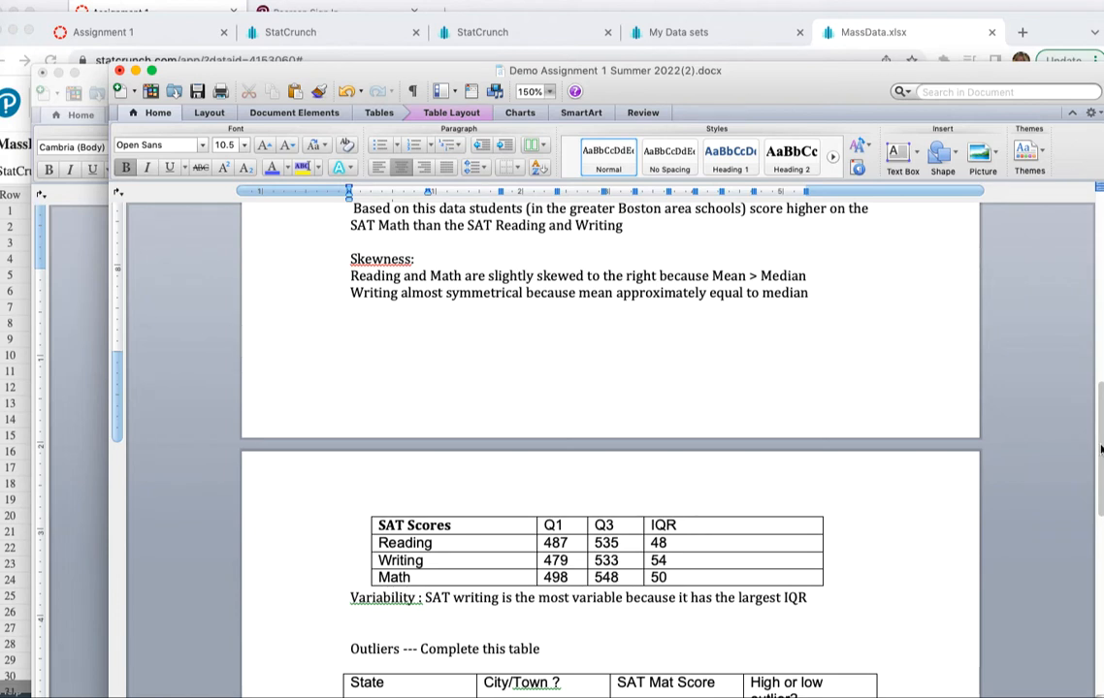
{"action": "scroll", "coordinate": [1097, 452], "scroll_direction": "up", "scroll_amount": 8}
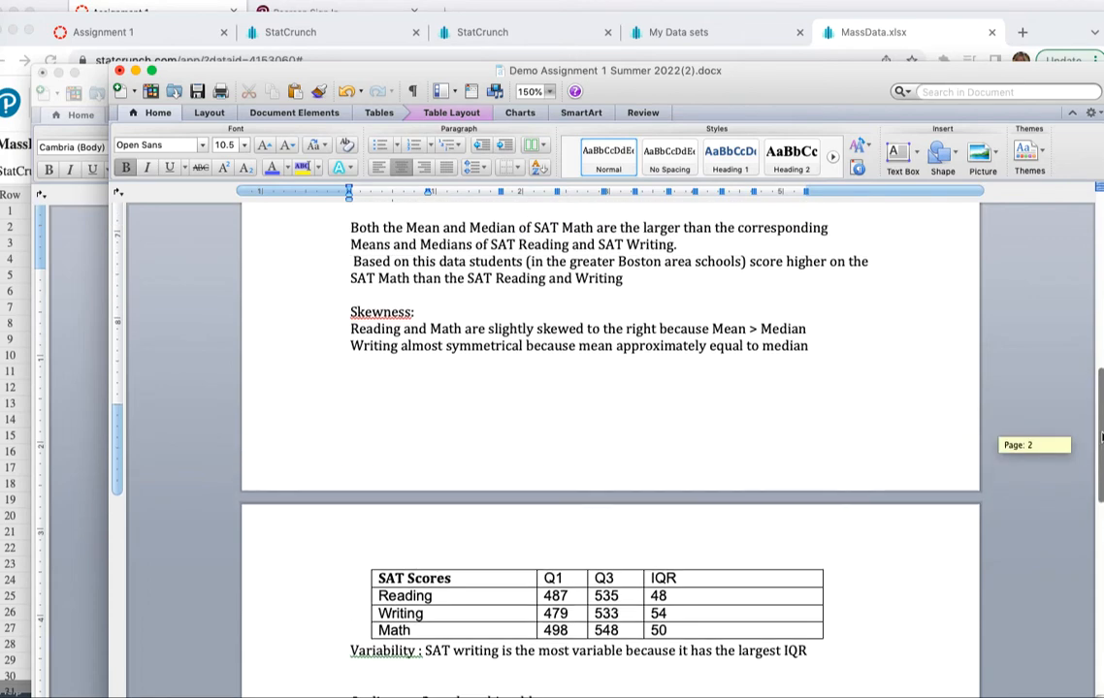
{"action": "scroll", "coordinate": [1097, 452], "scroll_direction": "up", "scroll_amount": 3}
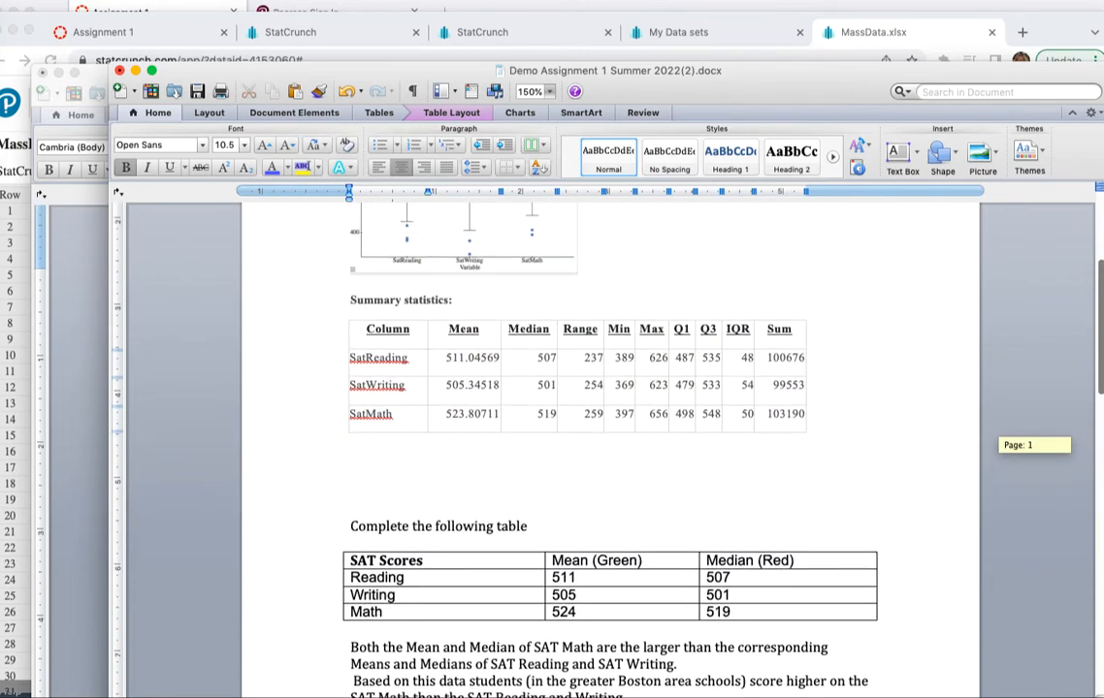
{"action": "scroll", "coordinate": [1097, 452], "scroll_direction": "down", "scroll_amount": 12}
{"action": "scroll", "coordinate": [1097, 452], "scroll_direction": "down", "scroll_amount": 2}
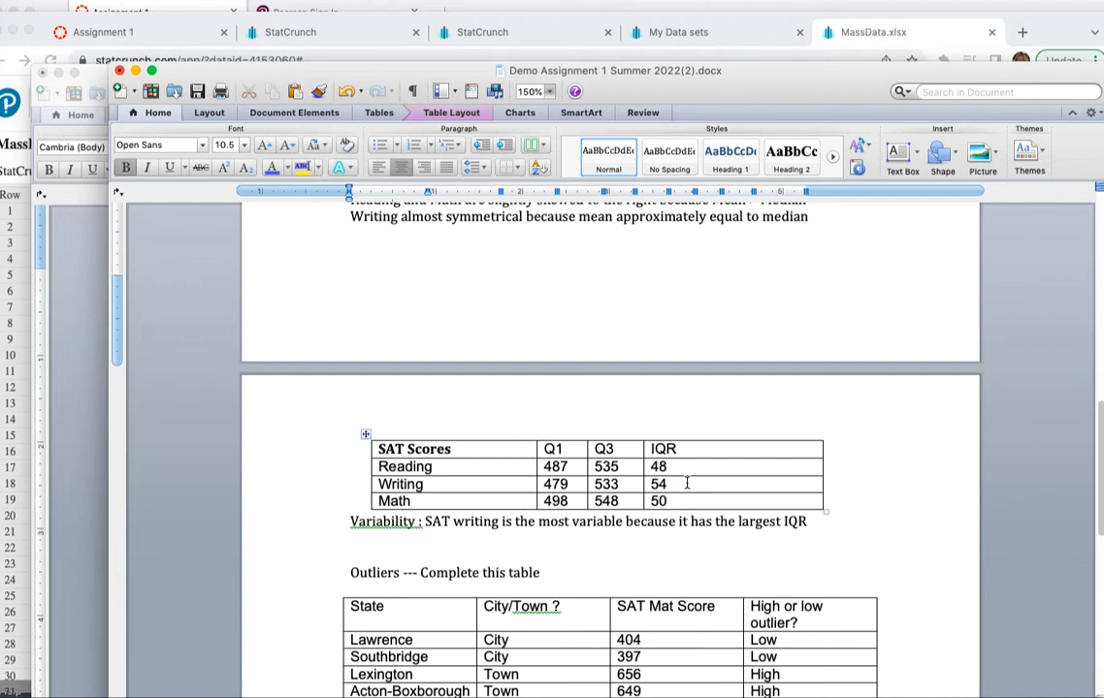
{"action": "left_click_drag", "start_coordinate": [1097, 439], "coordinate": [1099, 472]}
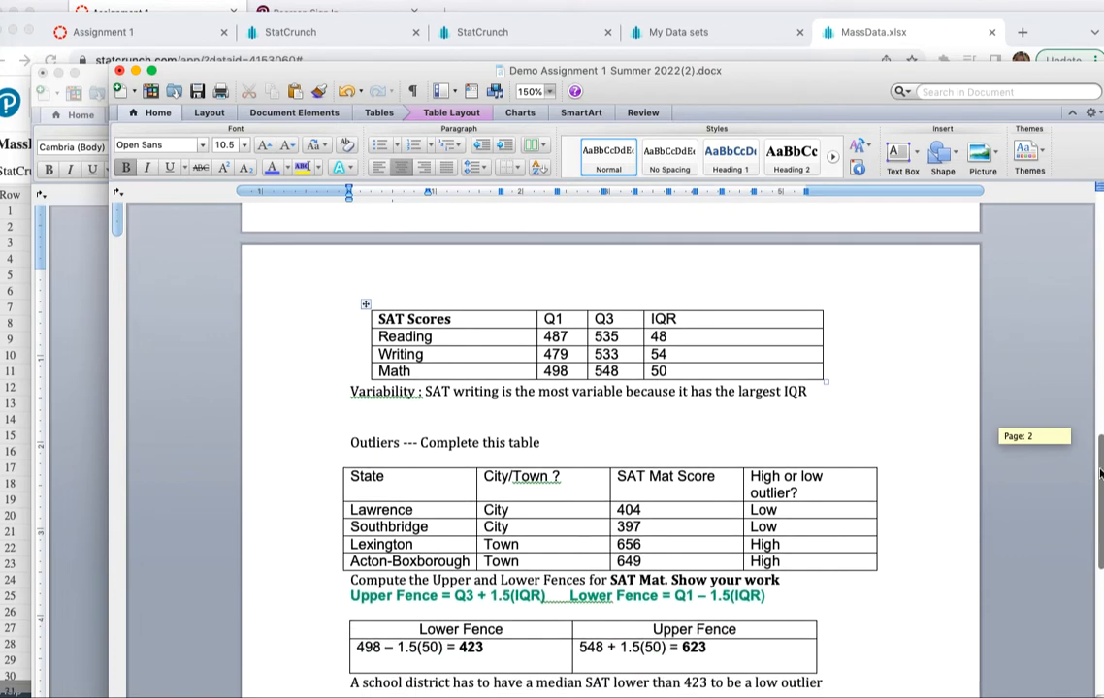
Step: Switch to MassData.xlsx in StatCrunch, move the boxplot window toward the middle, and select the SatMath outliers above the upper whisker
{"action": "left_click", "coordinate": [768, 49]}
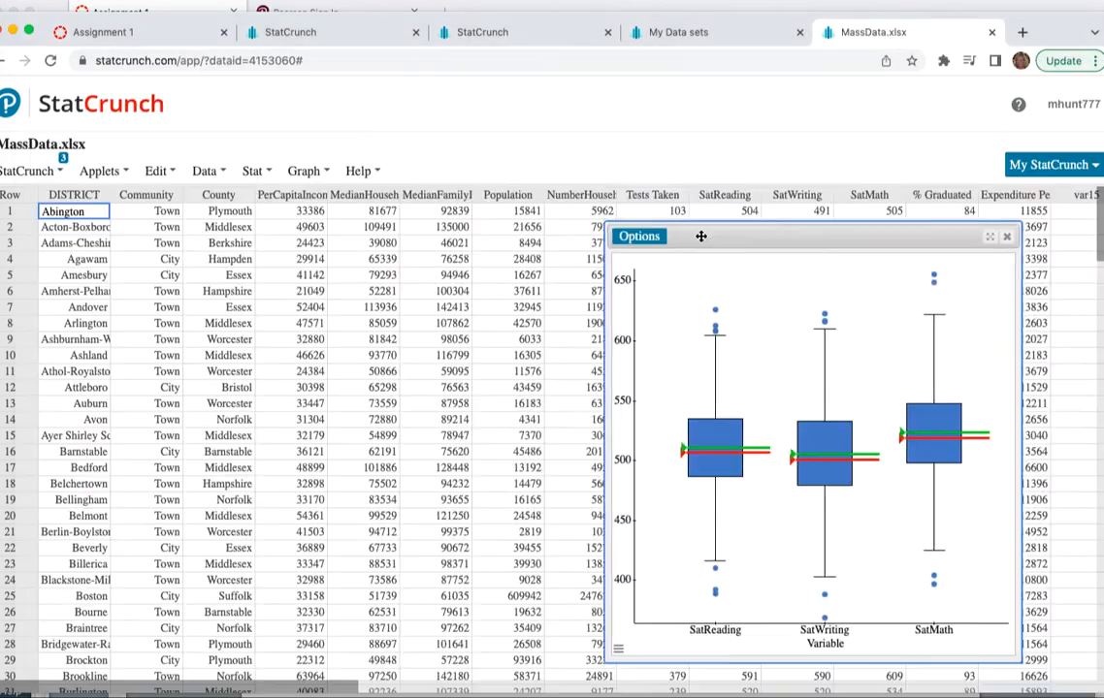
{"action": "left_click_drag", "start_coordinate": [699, 236], "coordinate": [378, 174]}
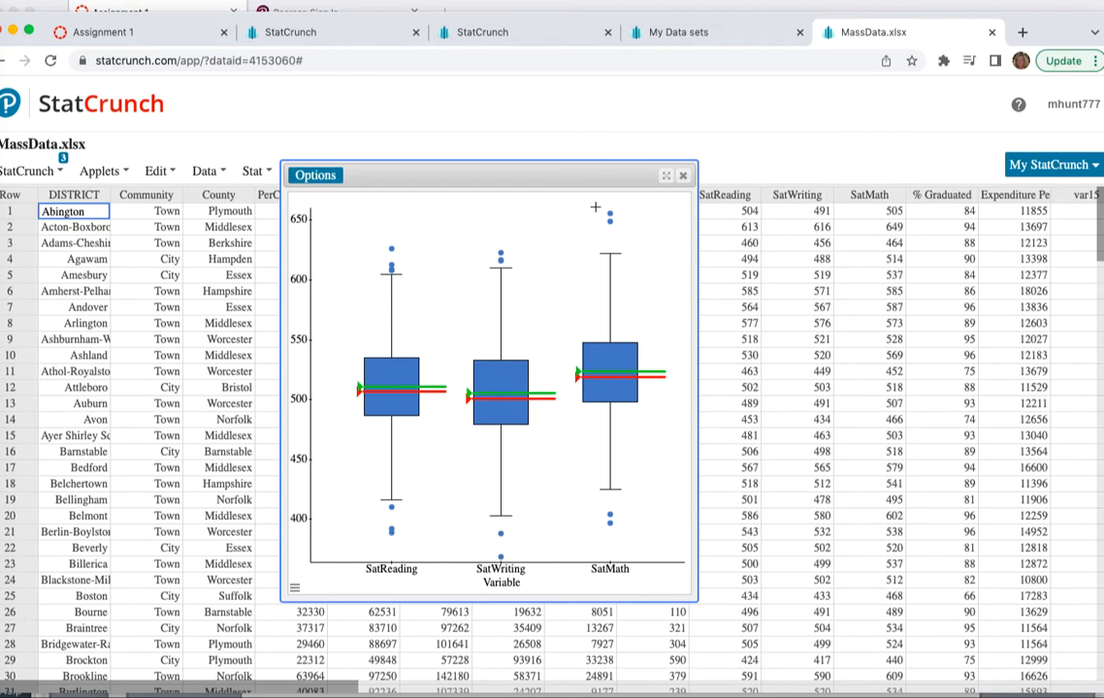
{"action": "left_click_drag", "start_coordinate": [595, 207], "coordinate": [632, 236]}
{"action": "left_click_drag", "start_coordinate": [631, 236], "coordinate": [632, 236]}
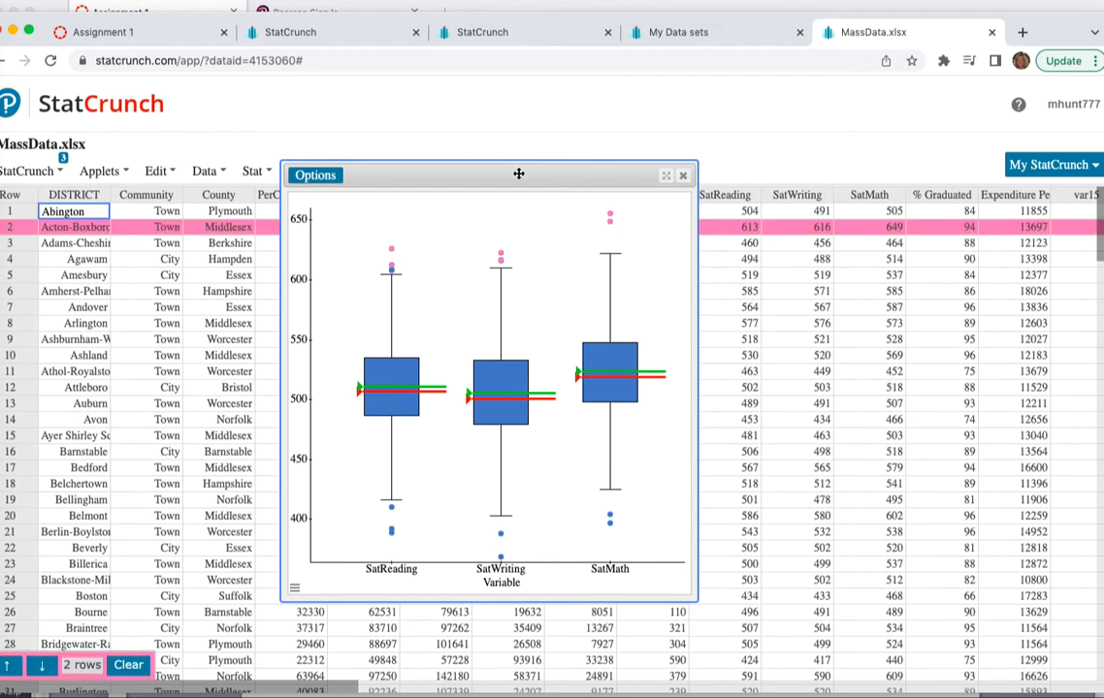
Step: Find the highlighted high-outlier districts in the data table, moving the boxplot window aside to read their community type and SatMath score
{"action": "left_click_drag", "start_coordinate": [518, 173], "coordinate": [607, 285]}
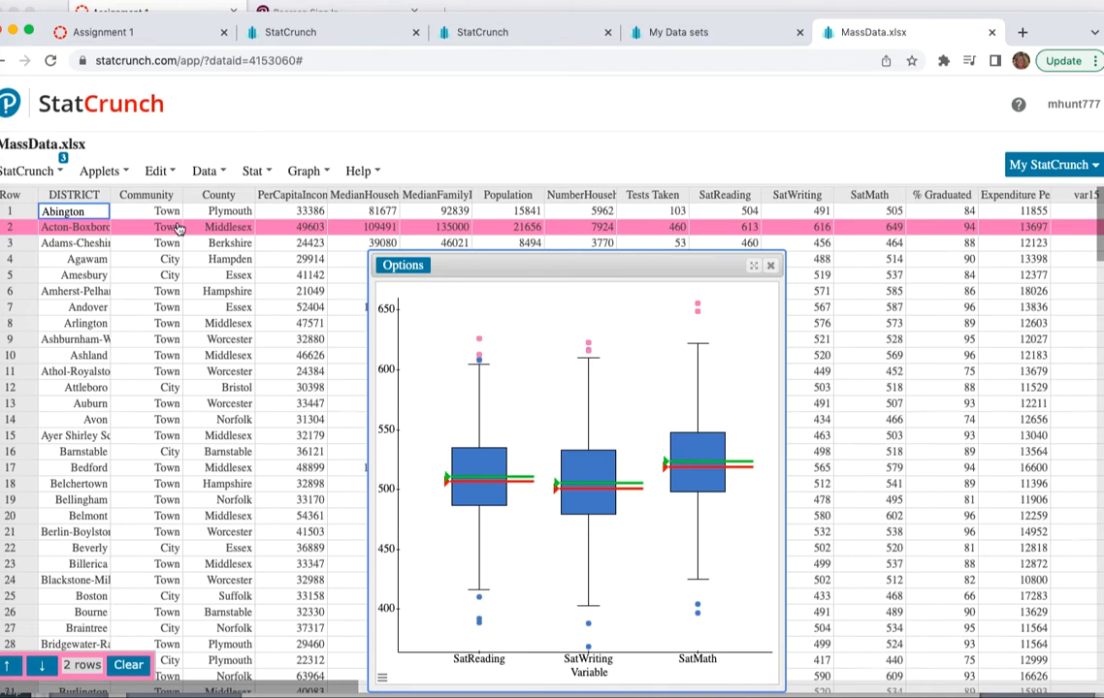
{"action": "left_click_drag", "start_coordinate": [554, 259], "coordinate": [457, 259]}
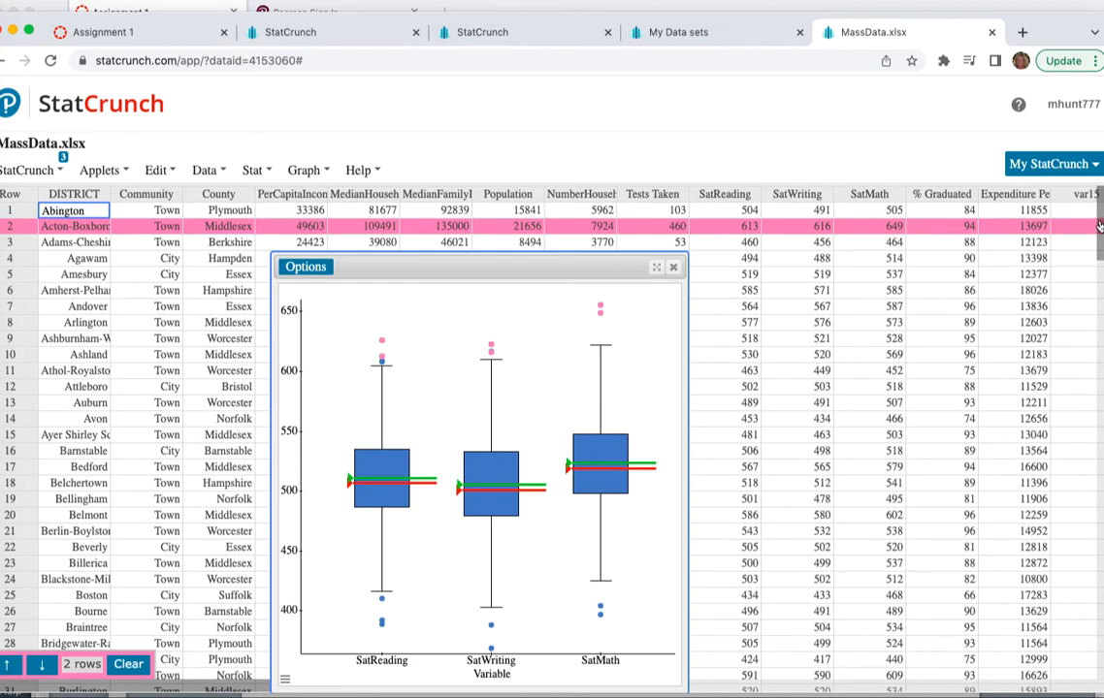
{"action": "left_click_drag", "start_coordinate": [1091, 214], "coordinate": [1081, 443]}
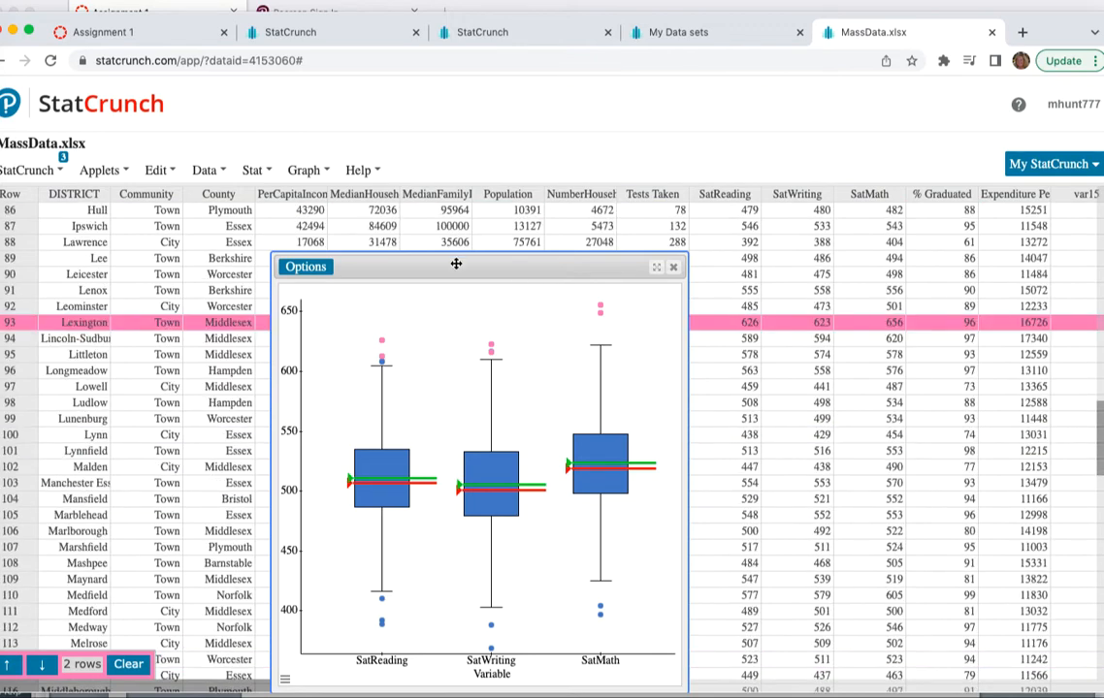
{"action": "left_click_drag", "start_coordinate": [525, 268], "coordinate": [693, 271]}
{"action": "left_click_drag", "start_coordinate": [621, 270], "coordinate": [630, 246]}
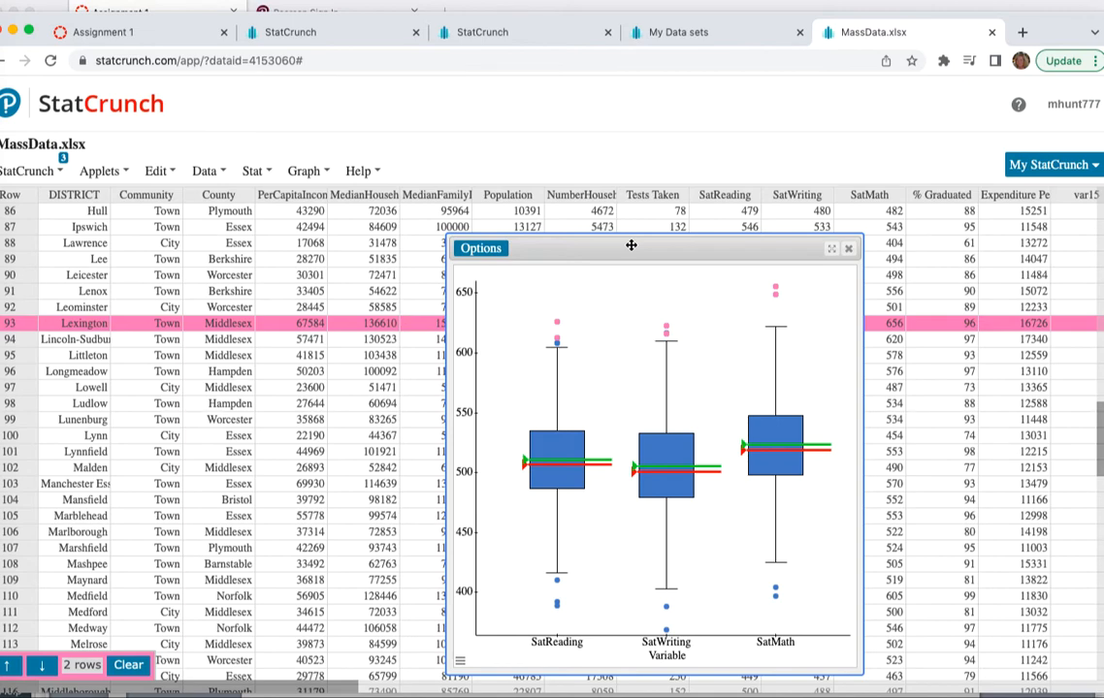
Step: Clear the highlighted rows and select the SatMath outliers below the lower whisker in the boxplot
{"action": "left_click_drag", "start_coordinate": [630, 246], "coordinate": [634, 137]}
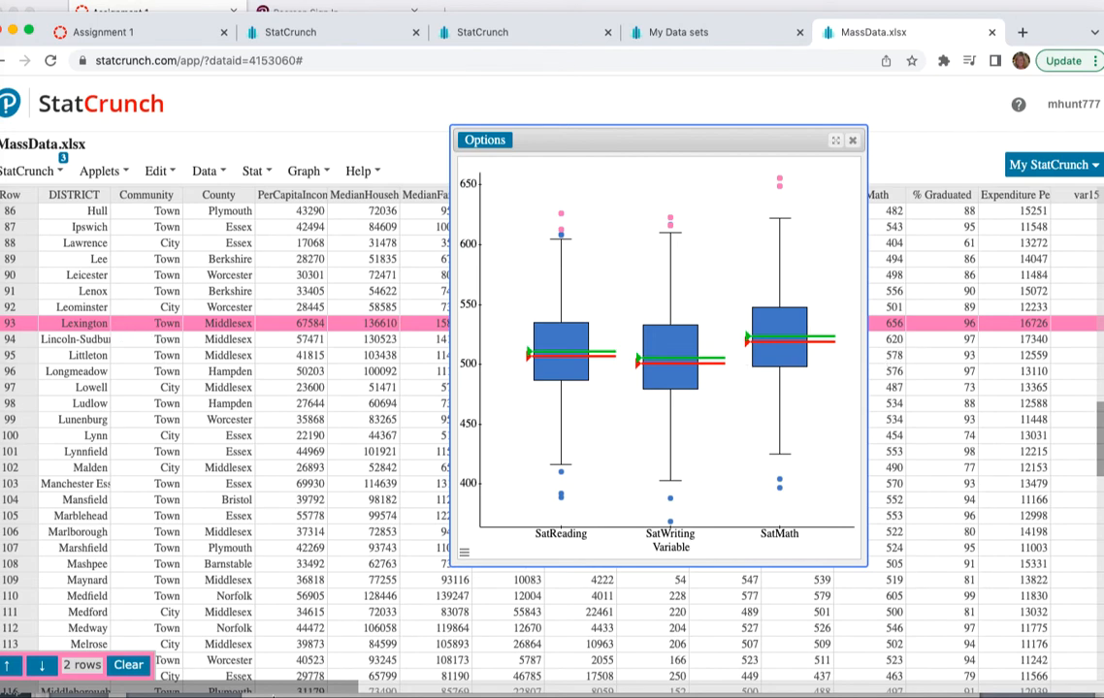
{"action": "left_click", "coordinate": [149, 672]}
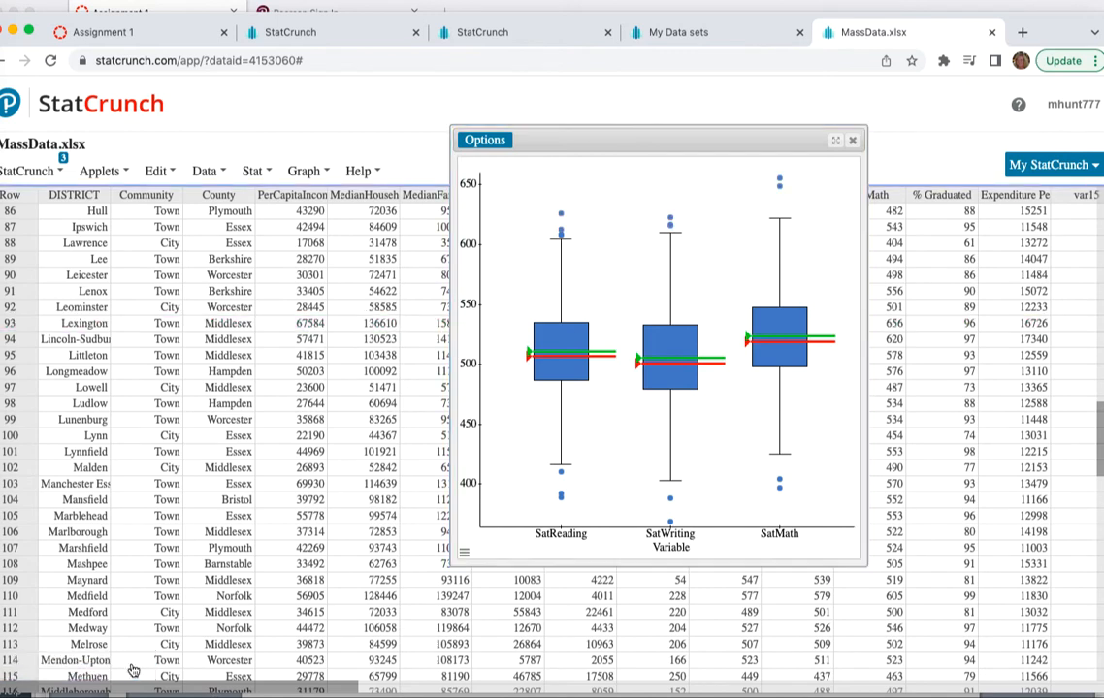
{"action": "left_click_drag", "start_coordinate": [768, 473], "coordinate": [796, 493]}
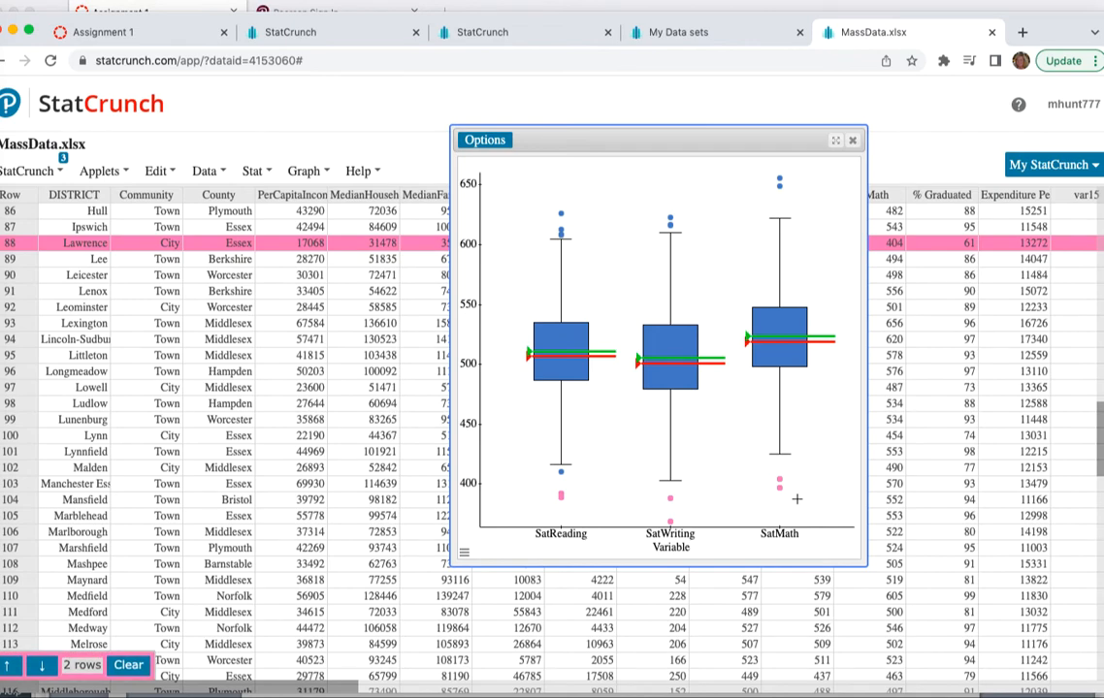
Step: Find the highlighted low-outlier districts in the data table and read their community type and SatMath score
{"action": "left_click_drag", "start_coordinate": [572, 136], "coordinate": [410, 289]}
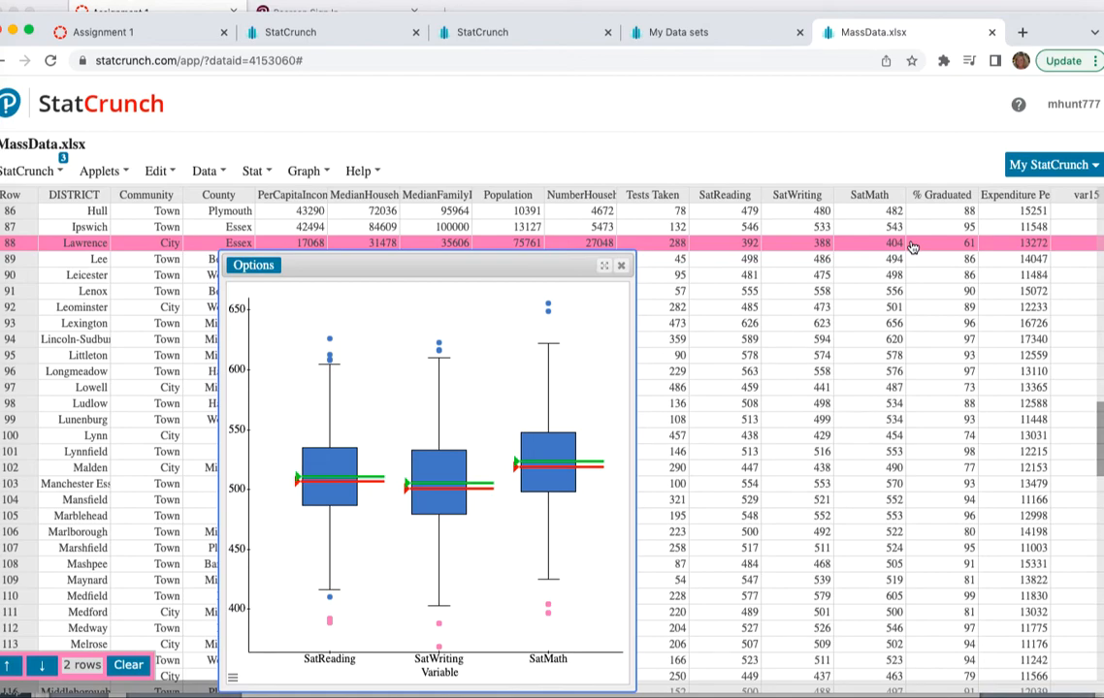
{"action": "scroll", "coordinate": [1099, 407], "scroll_direction": "up", "scroll_amount": 2}
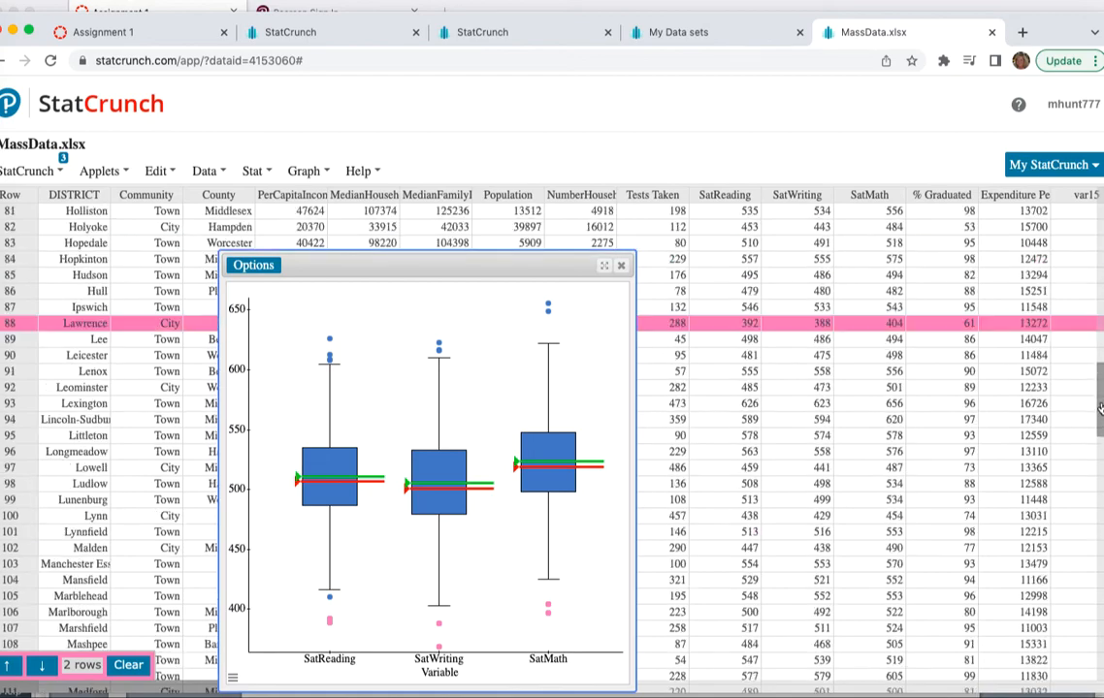
{"action": "scroll", "coordinate": [1099, 407], "scroll_direction": "up", "scroll_amount": 15}
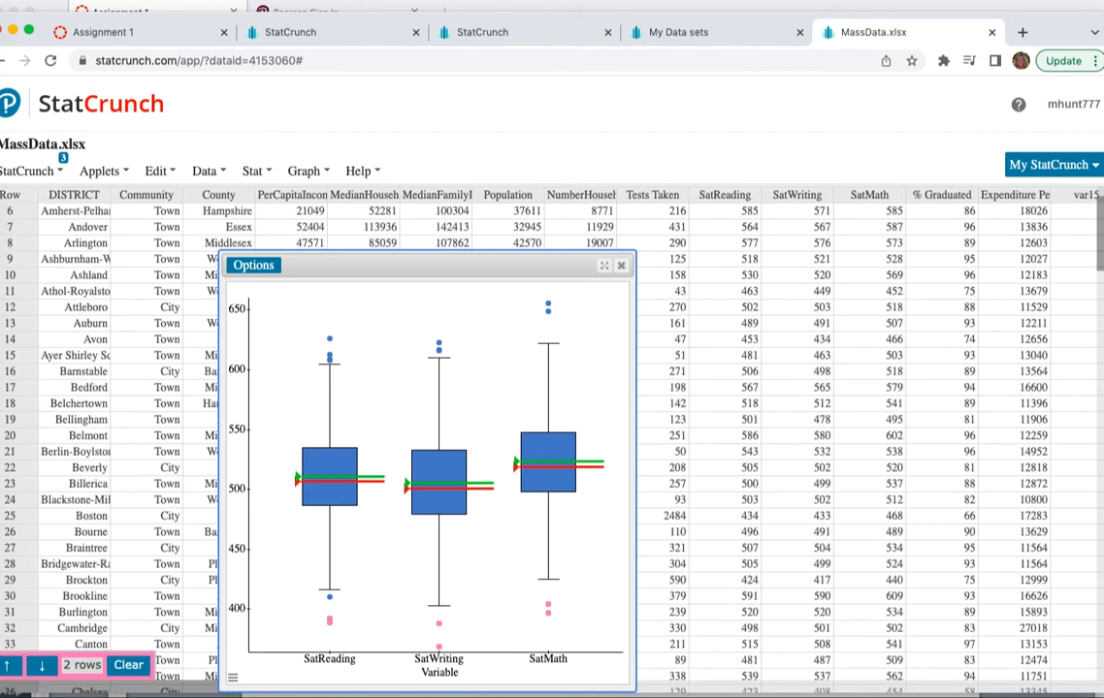
{"action": "scroll", "coordinate": [1099, 407], "scroll_direction": "up", "scroll_amount": 2}
{"action": "left_click_drag", "start_coordinate": [1099, 225], "coordinate": [1084, 601]}
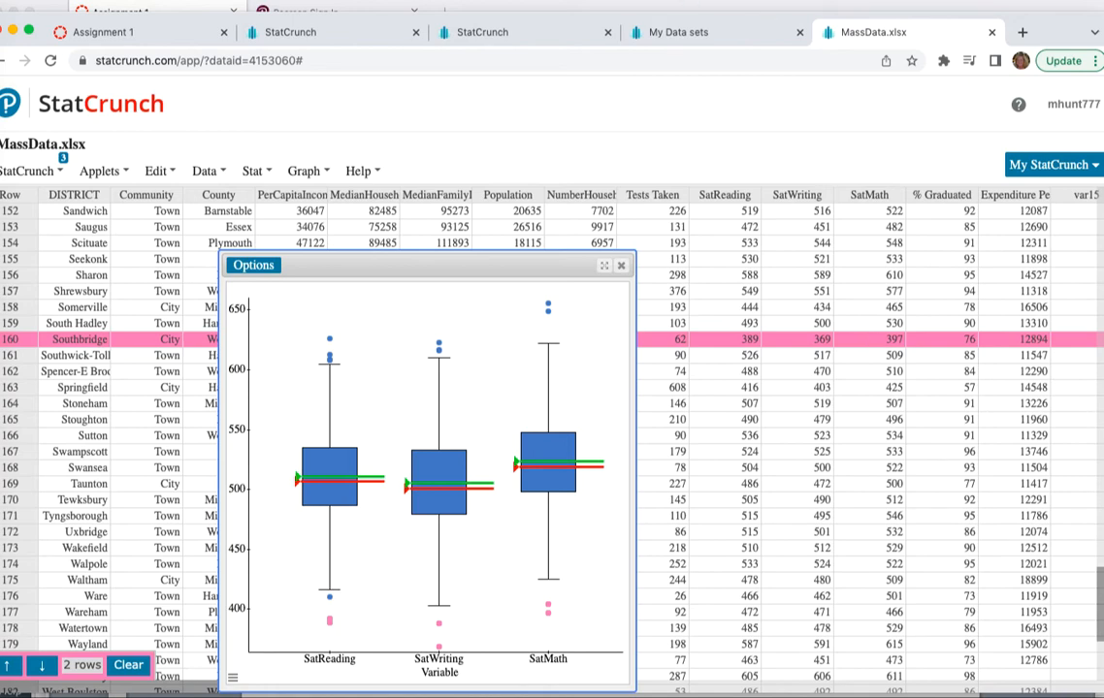
Step: Switch back to the Word assignment and examine the outlier table, the fence calculations and the final outliers-and-fences table
{"action": "left_click", "coordinate": [714, 20]}
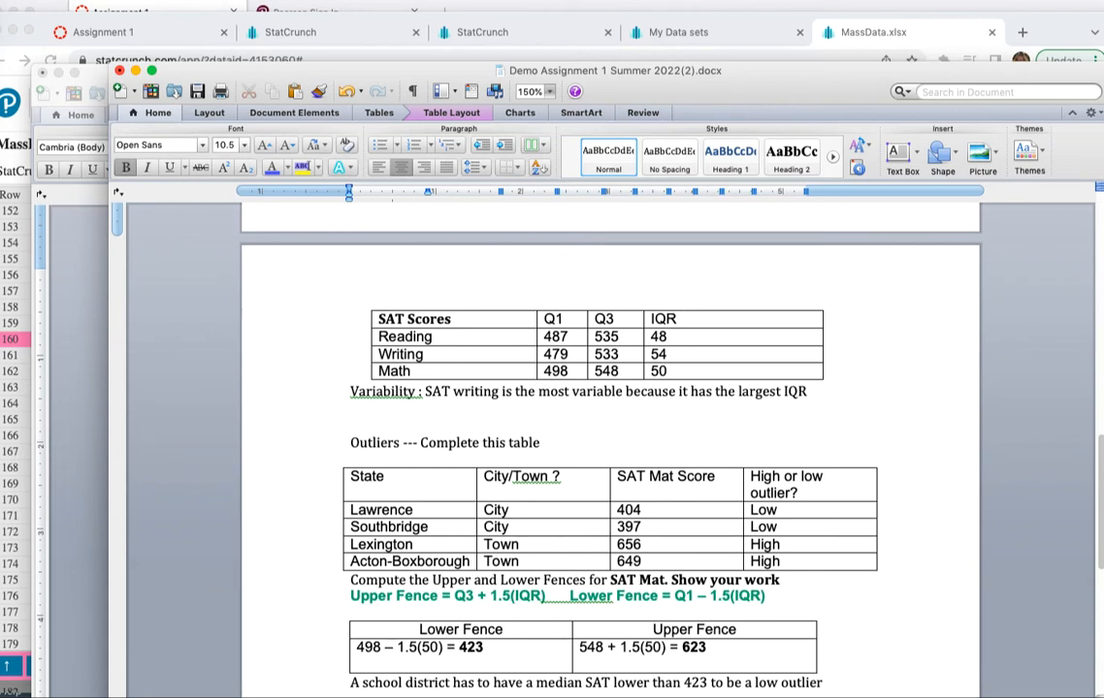
{"action": "left_click", "coordinate": [679, 1]}
{"action": "left_click", "coordinate": [677, 24]}
{"action": "left_click", "coordinate": [666, 0]}
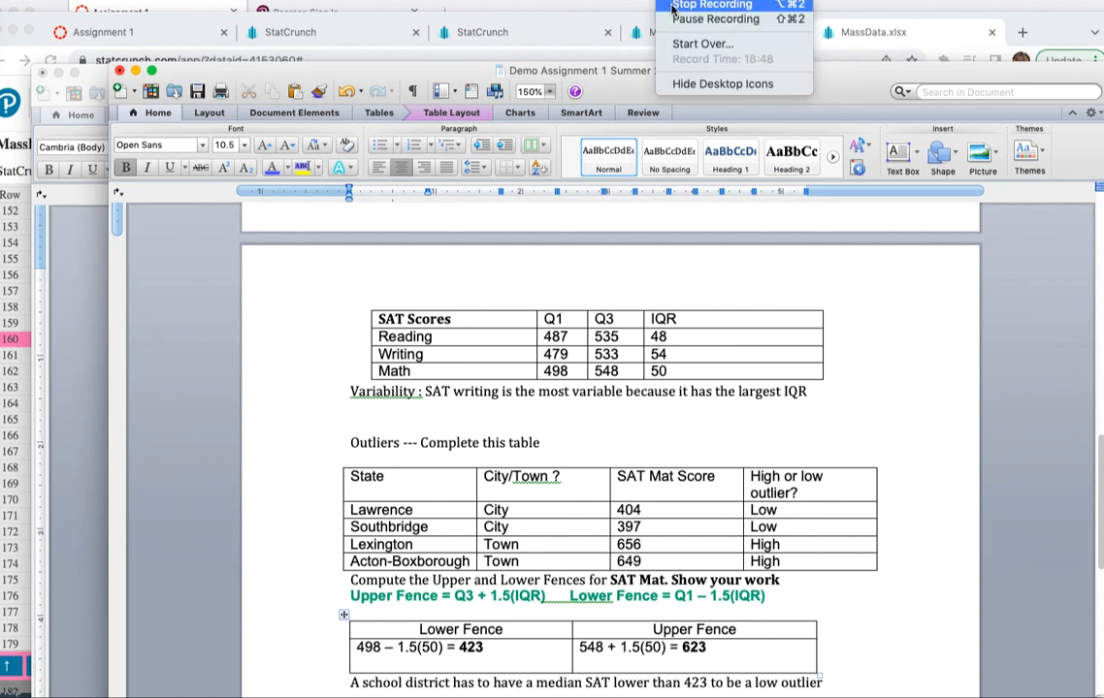
{"action": "left_click", "coordinate": [714, 19]}
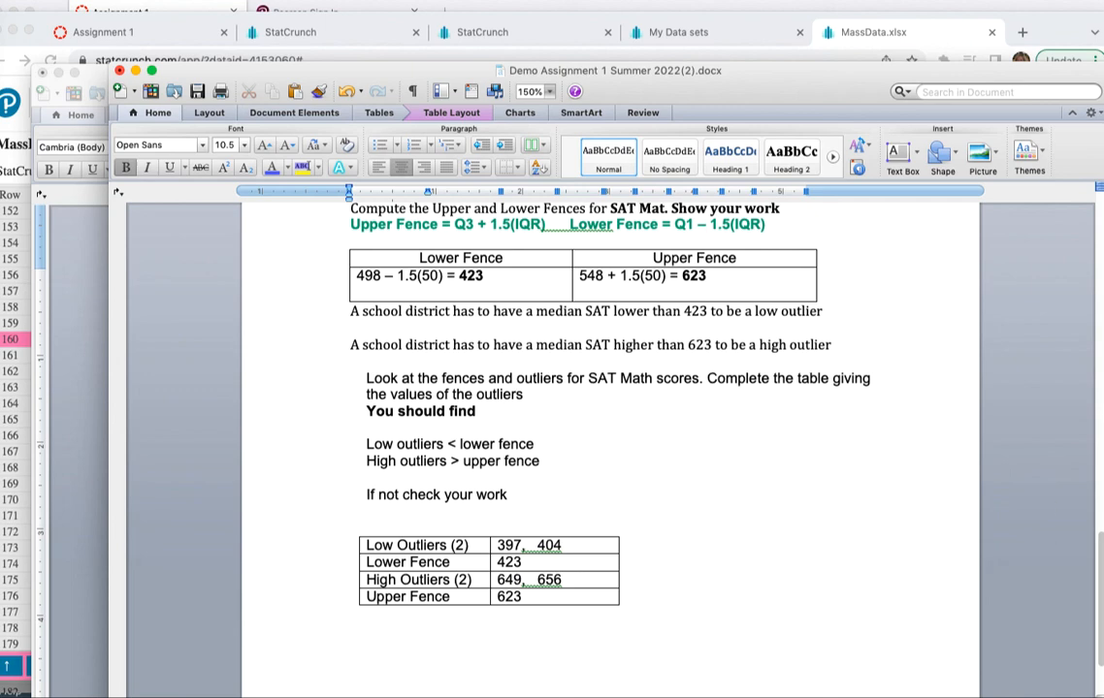
{"action": "left_click_drag", "start_coordinate": [1099, 551], "coordinate": [1099, 583]}
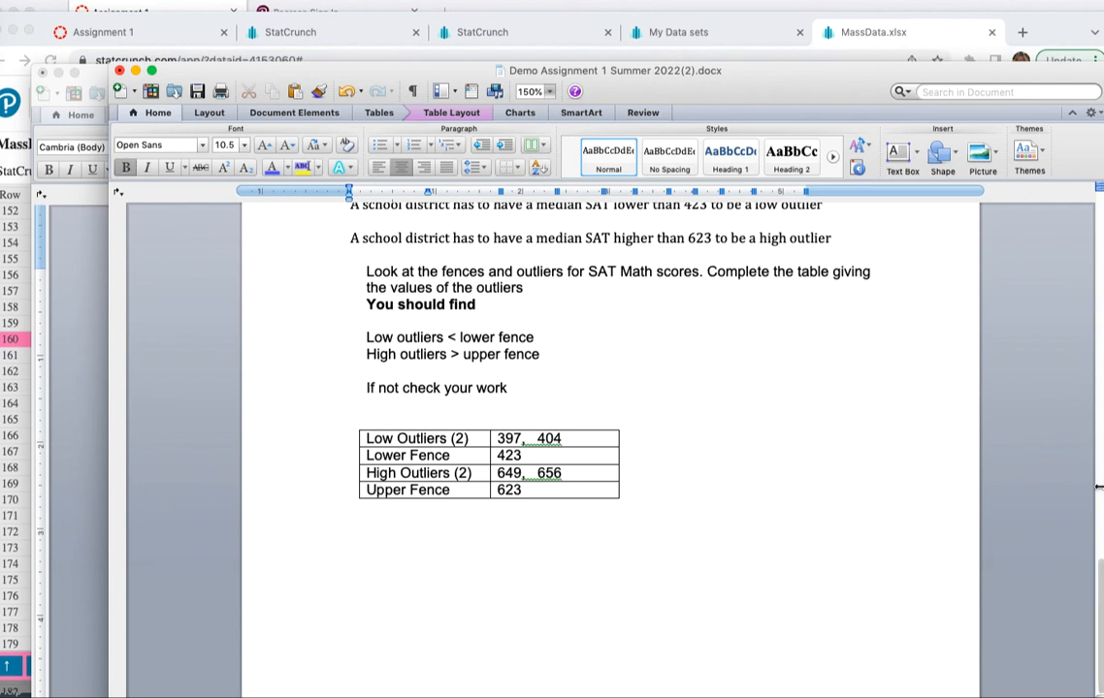
{"action": "left_click_drag", "start_coordinate": [1097, 579], "coordinate": [1099, 571]}
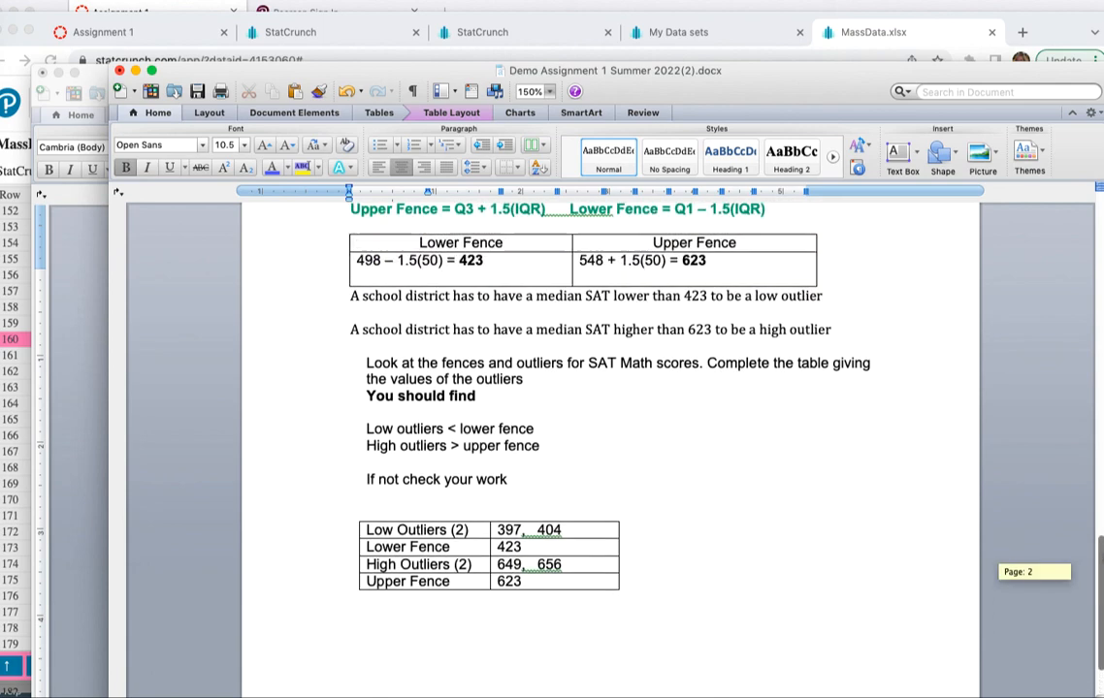
Step: Delete the pasted summary statistics table and its heading below the boxplot picture, along with the extra blank lines
{"action": "scroll", "coordinate": [1099, 572], "scroll_direction": "up", "scroll_amount": 15}
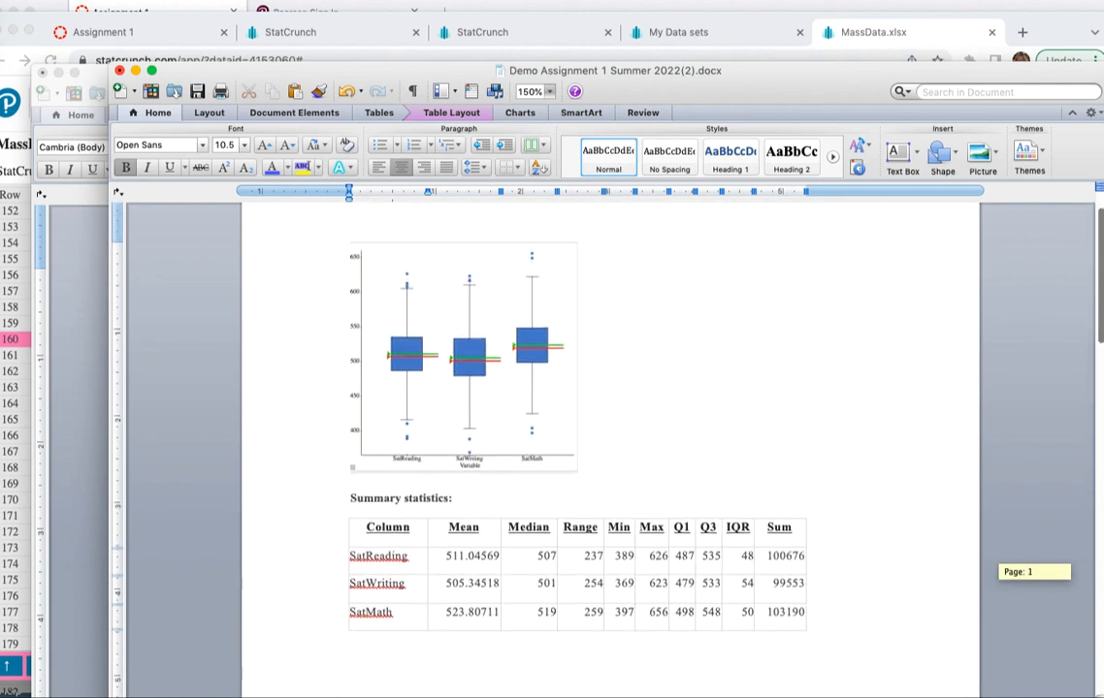
{"action": "mouse_move", "coordinate": [357, 512]}
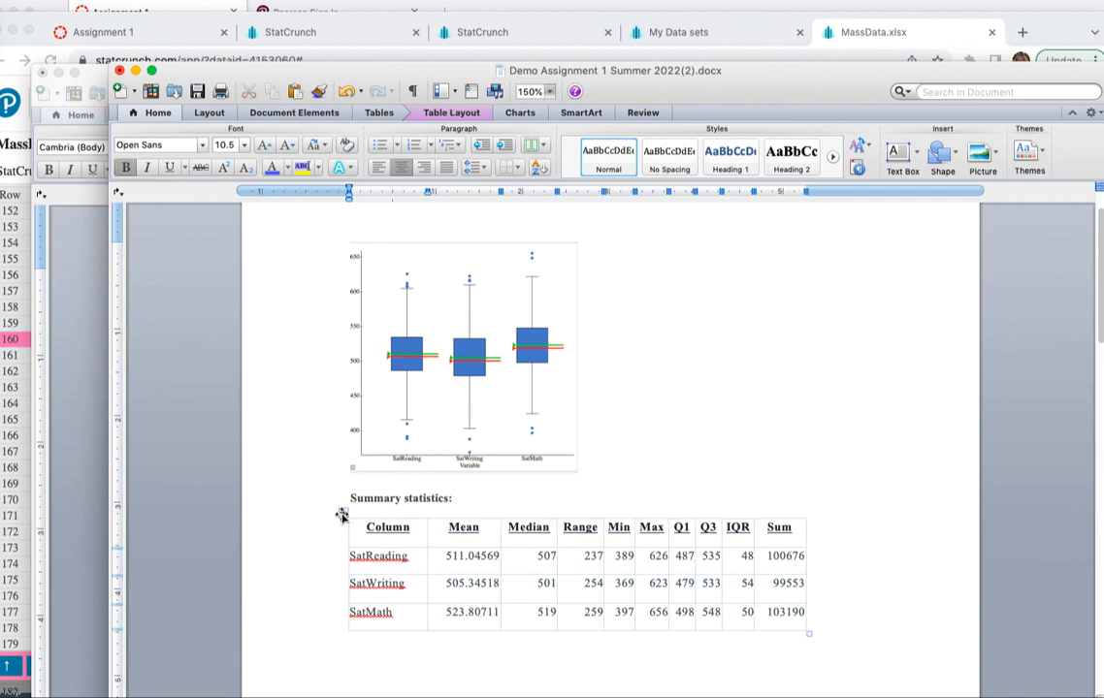
{"action": "left_click", "coordinate": [342, 515]}
{"action": "key", "text": "BackSpace"}
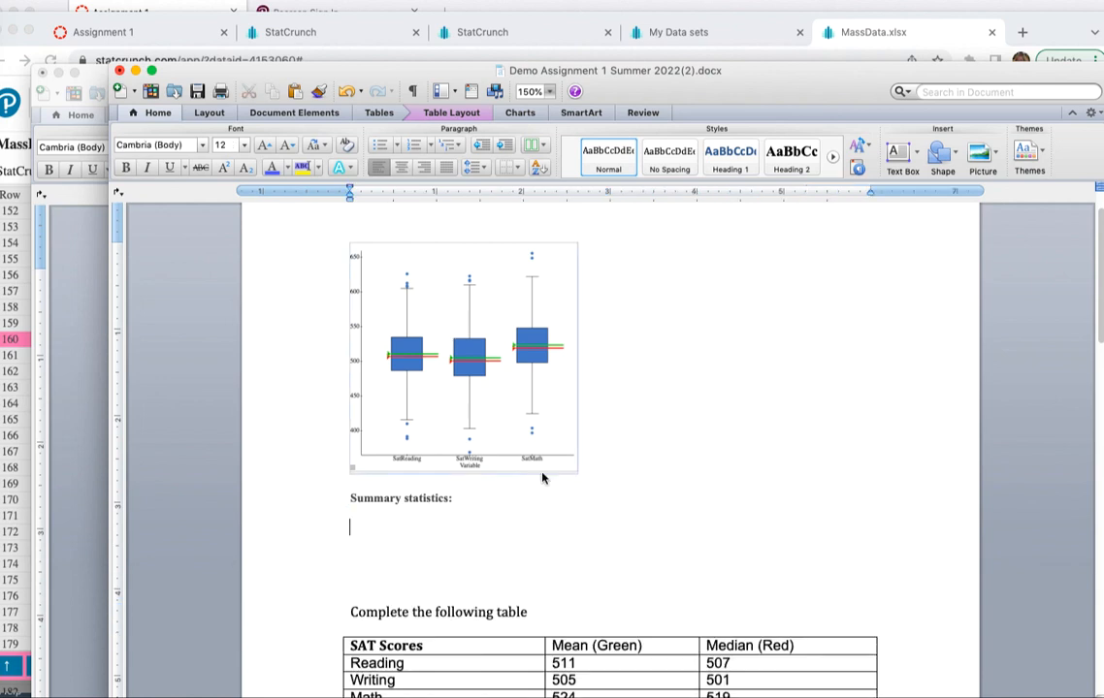
{"action": "triple_click", "coordinate": [344, 497]}
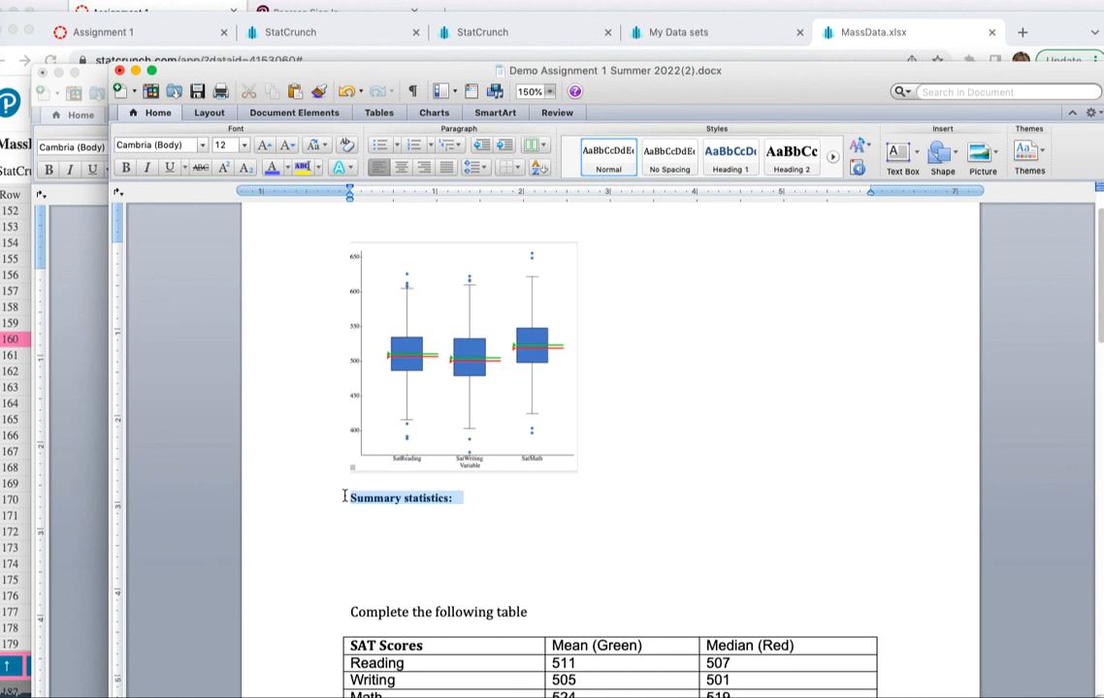
{"action": "key", "text": "Delete"}
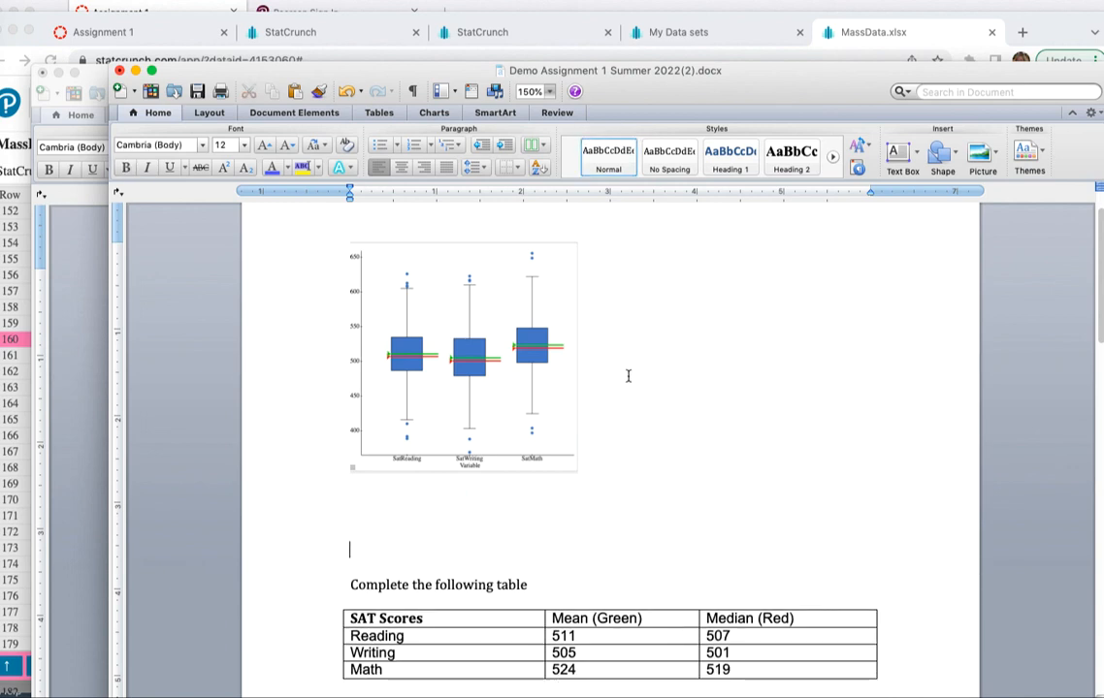
{"action": "key", "text": "BackSpace"}
{"action": "key", "text": "BackSpace"}
{"action": "key", "text": "BackSpace"}
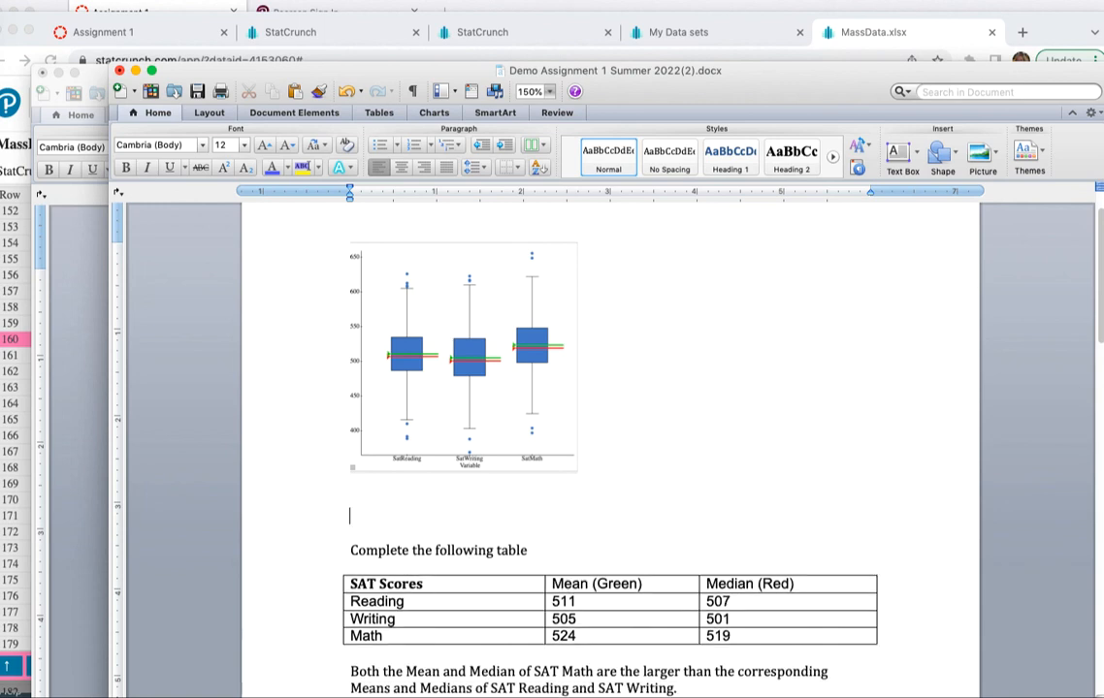